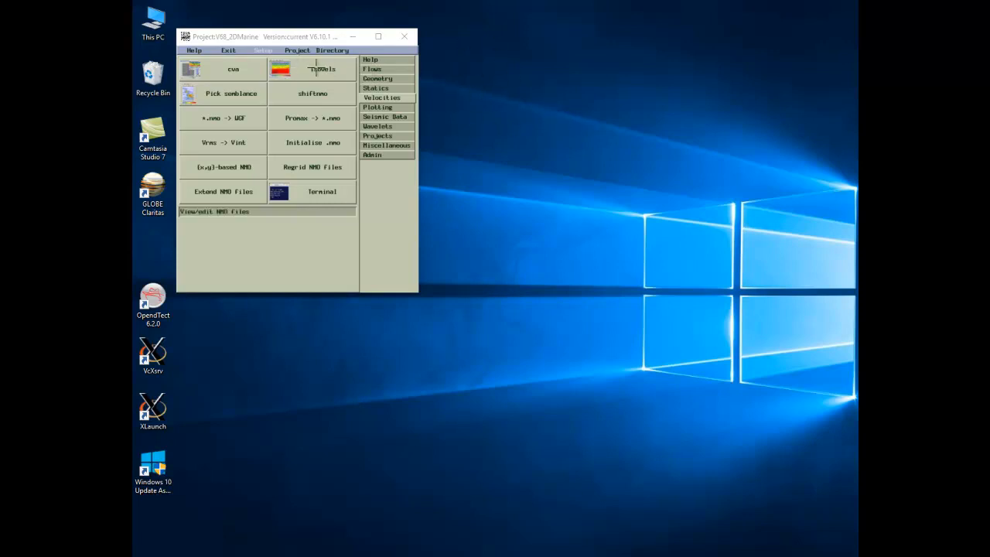
Step: Start isovels and choose 3dvels.asc from the user's vels_sps folder as the input velocity file
click(305, 69)
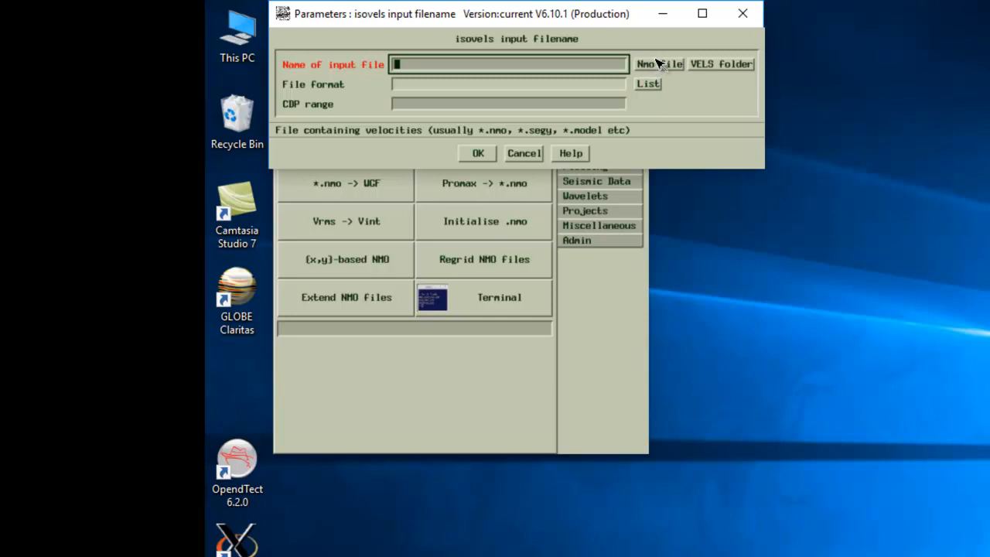
click(716, 68)
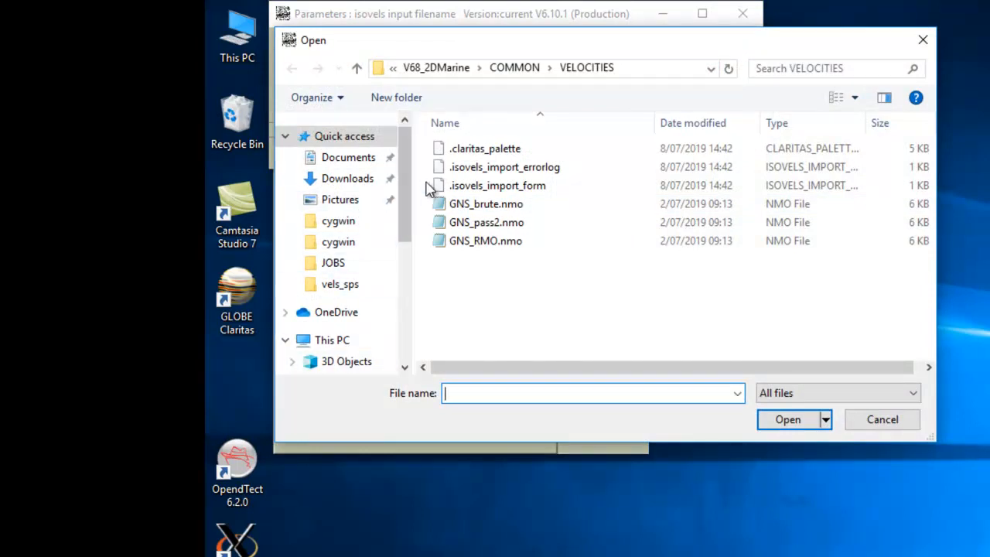
drag(410, 208, 399, 290)
click(363, 302)
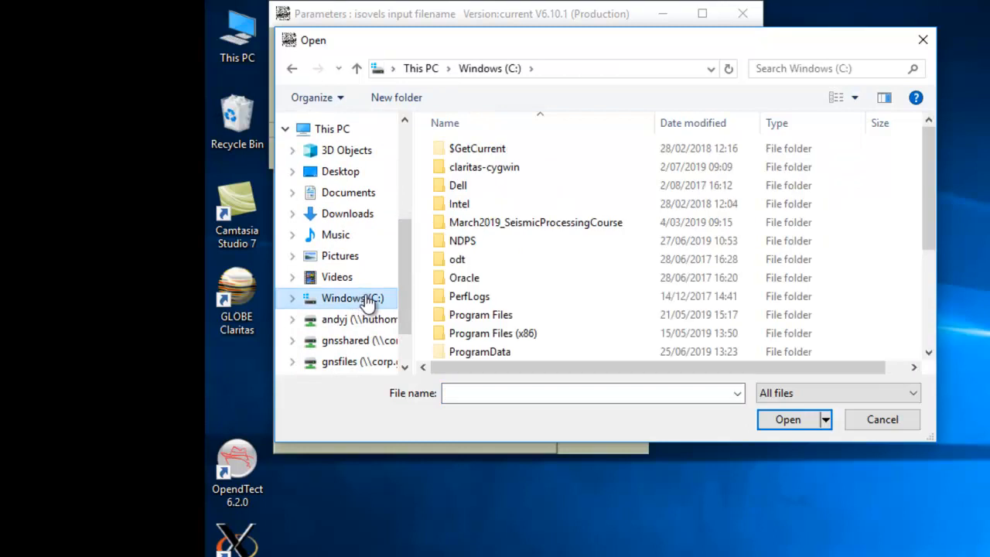
scroll(542, 302, down, 2)
double_click(464, 294)
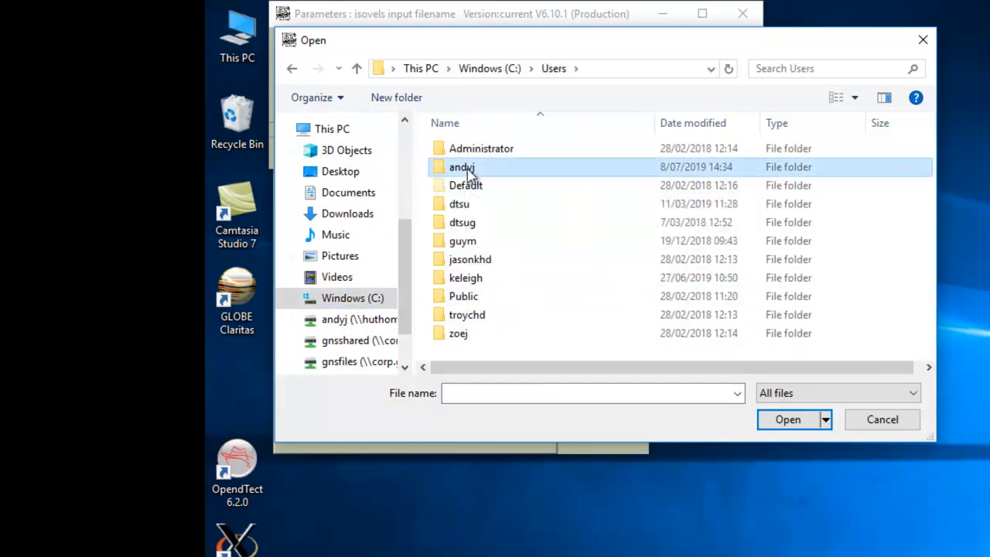
double_click(468, 168)
scroll(618, 239, down, 4)
double_click(469, 276)
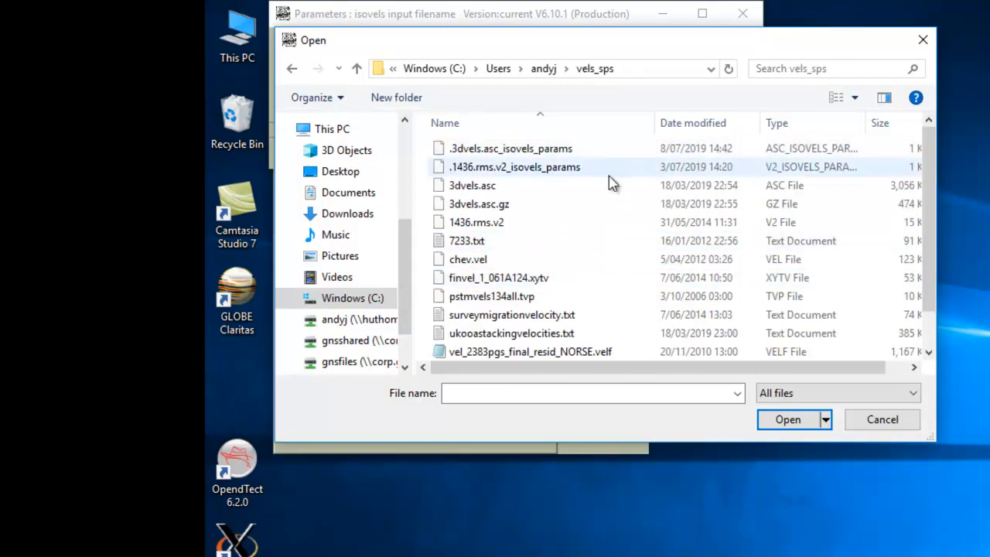
double_click(473, 189)
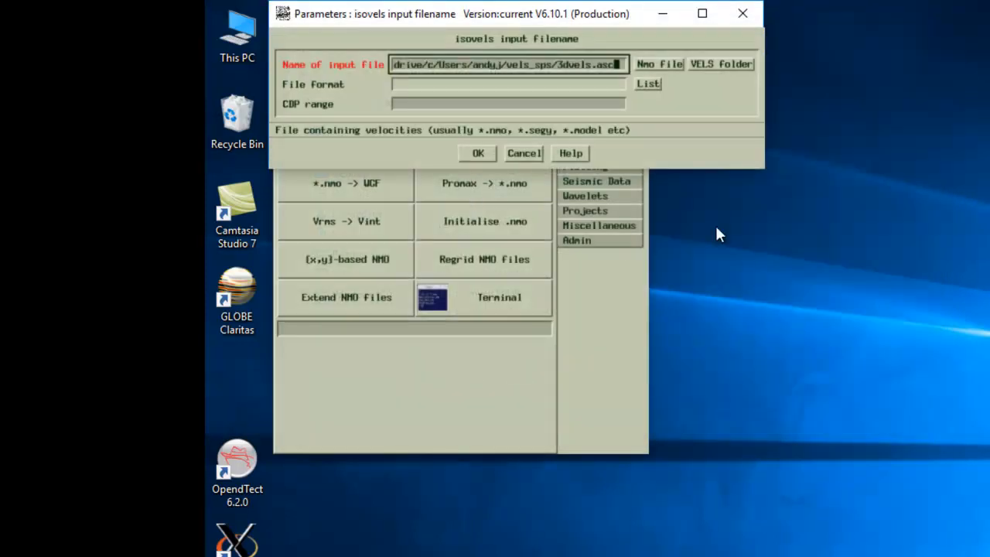
click(648, 84)
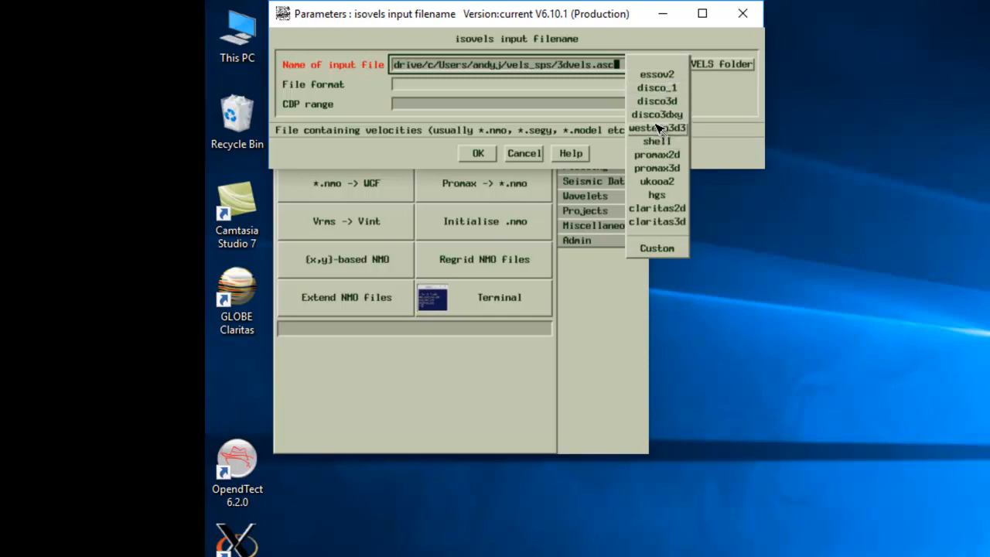
Step: Set the velocity file format to Custom, confirm, and move the foreign-format import dialog aside
click(656, 248)
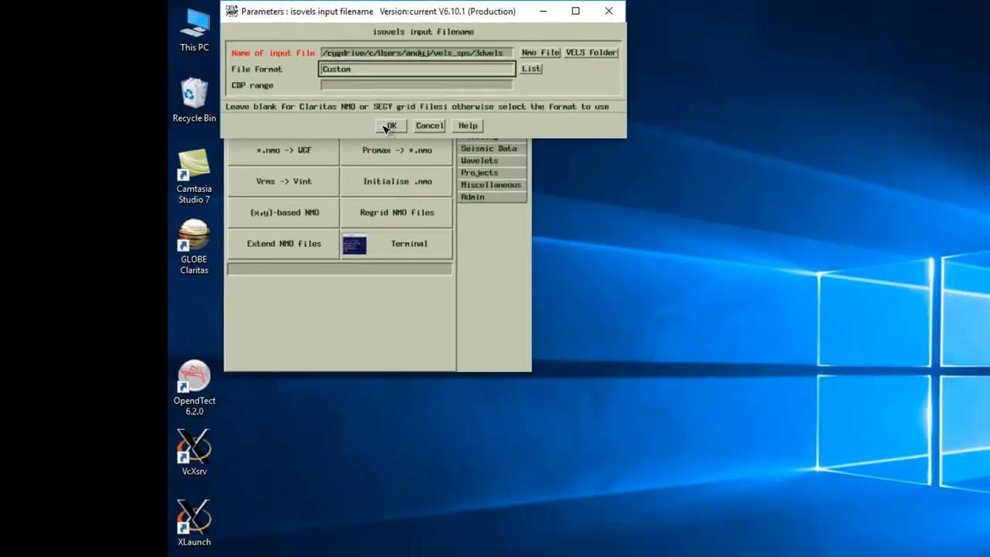
click(475, 152)
drag(363, 6, 478, 113)
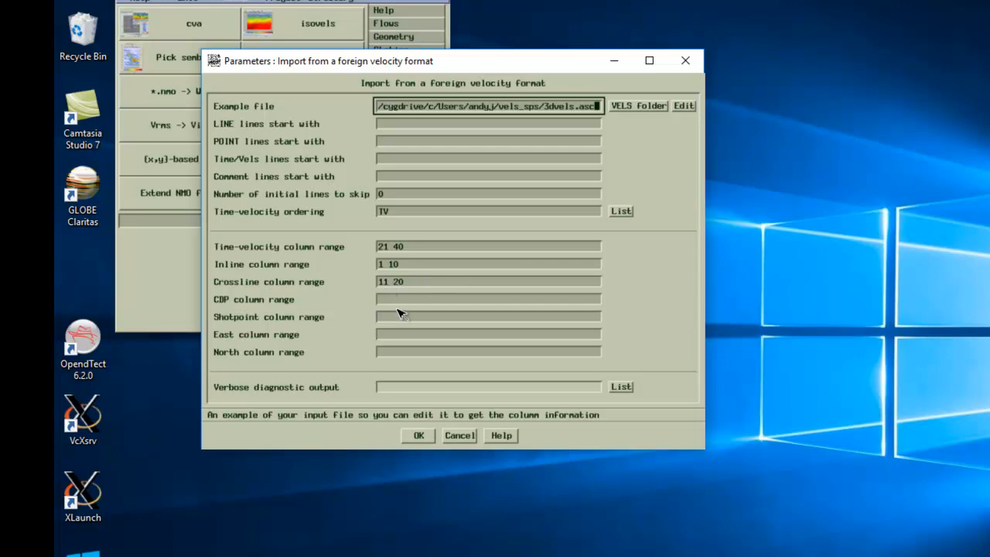
Step: Accept the import column settings to plot 3dvels.asc as a colour Vrms section for in-line 1880
click(416, 435)
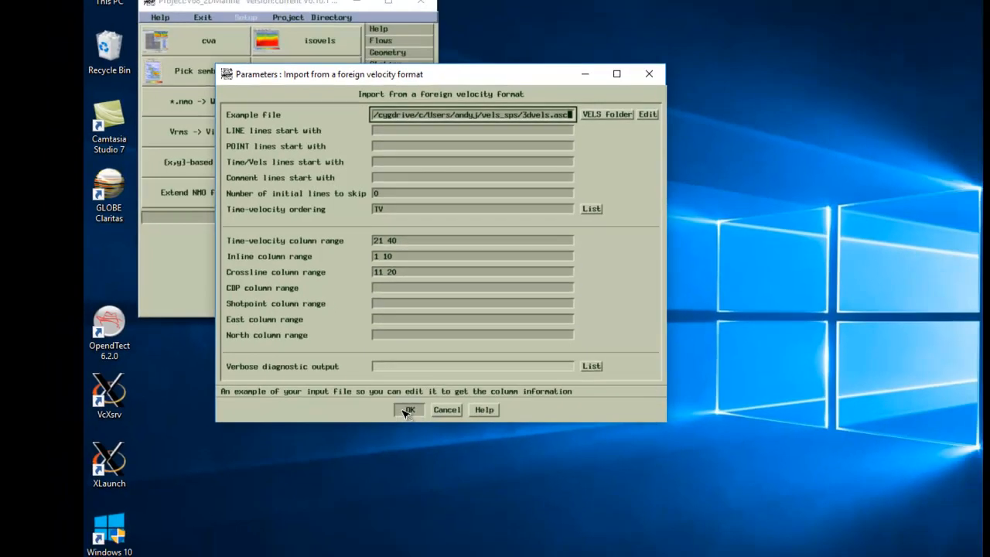
click(417, 435)
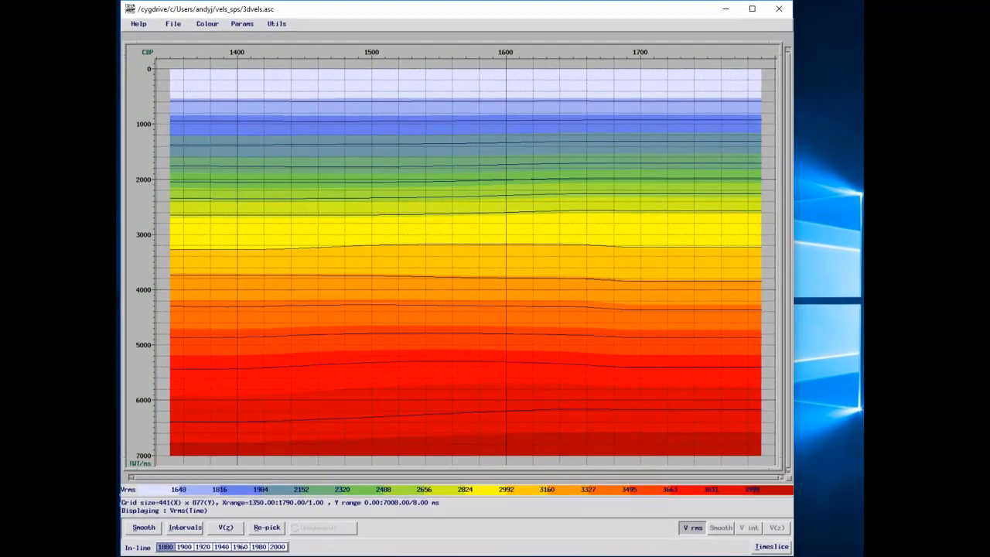
Step: Step the velocity plot through in-lines 1900, 1920, 1940, 1960, 1980 and 2000
click(183, 547)
click(202, 547)
click(220, 548)
click(239, 548)
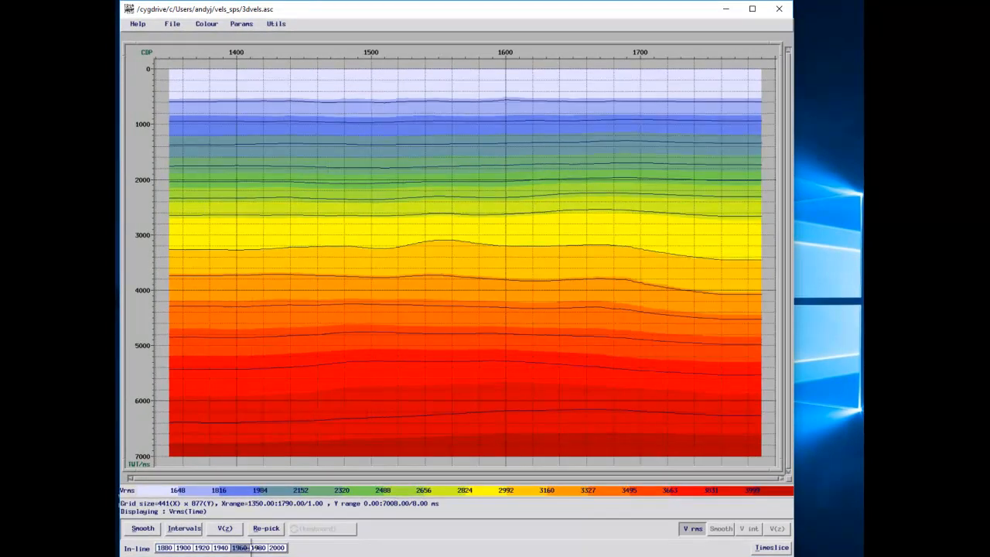
click(259, 548)
click(277, 547)
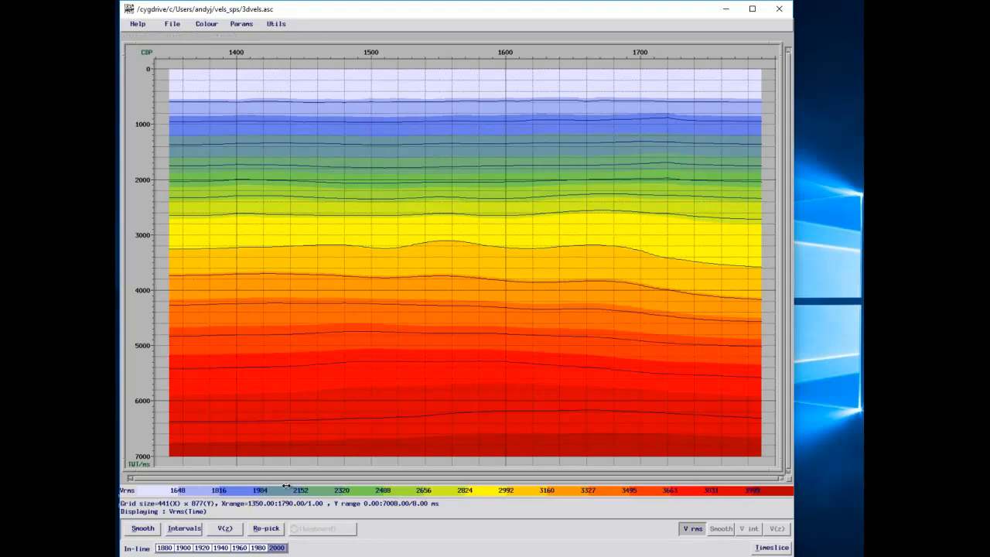
Step: Re-pick the velocities into the output file test_3d.nmo and dismiss the confirmation
click(266, 528)
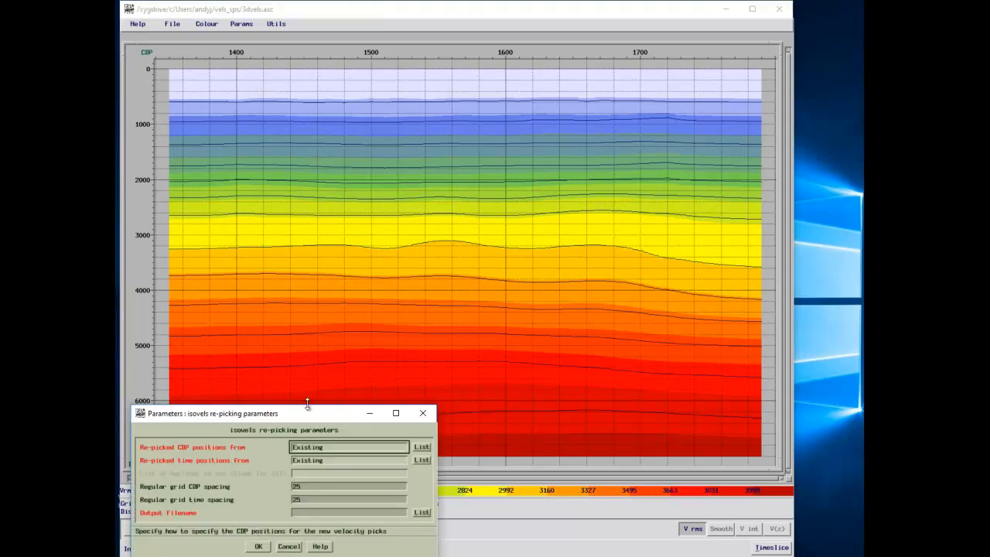
drag(283, 415, 325, 285)
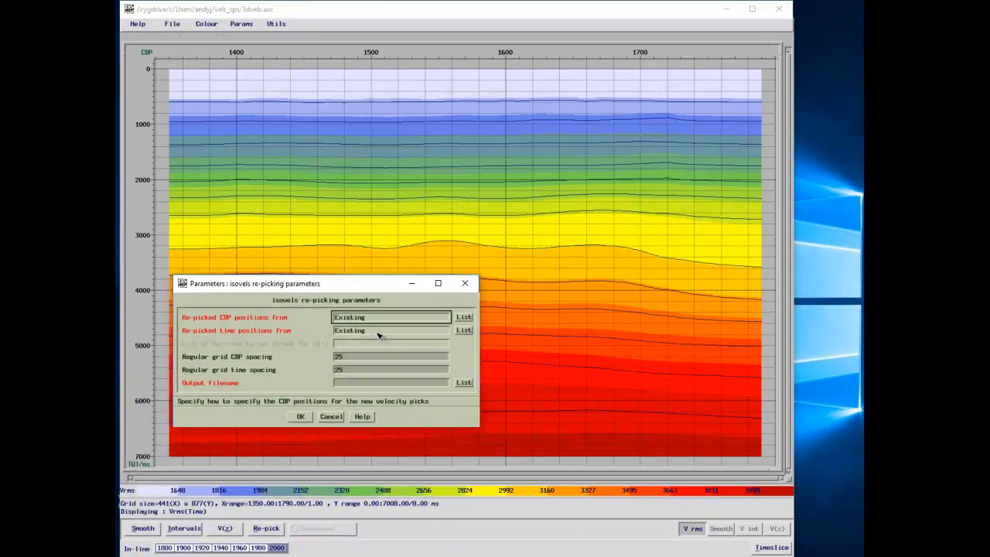
click(350, 383)
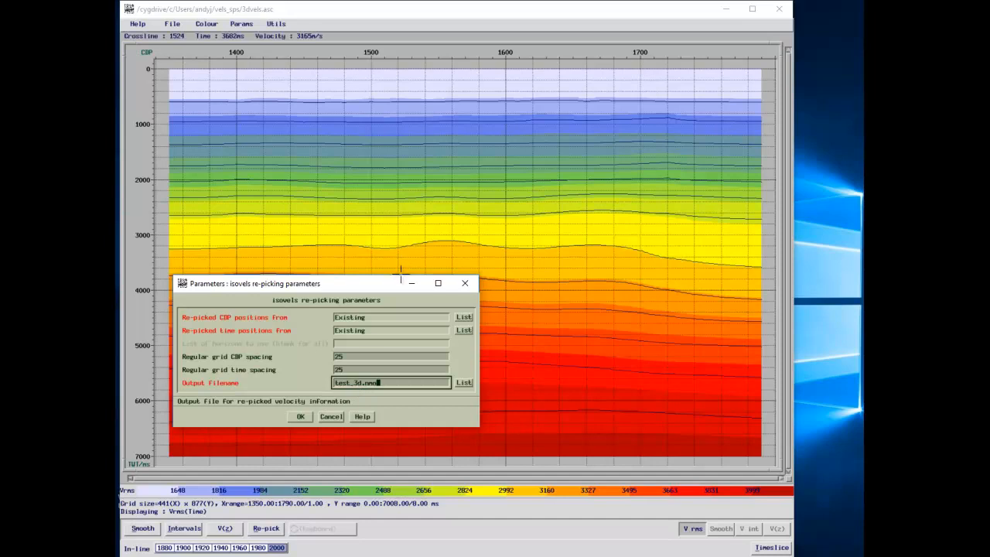
click(298, 416)
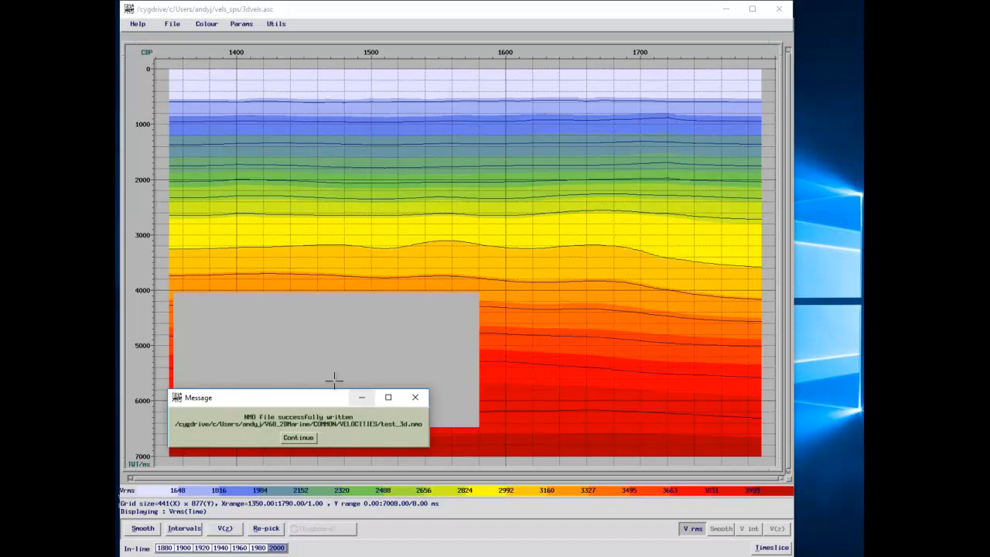
click(293, 440)
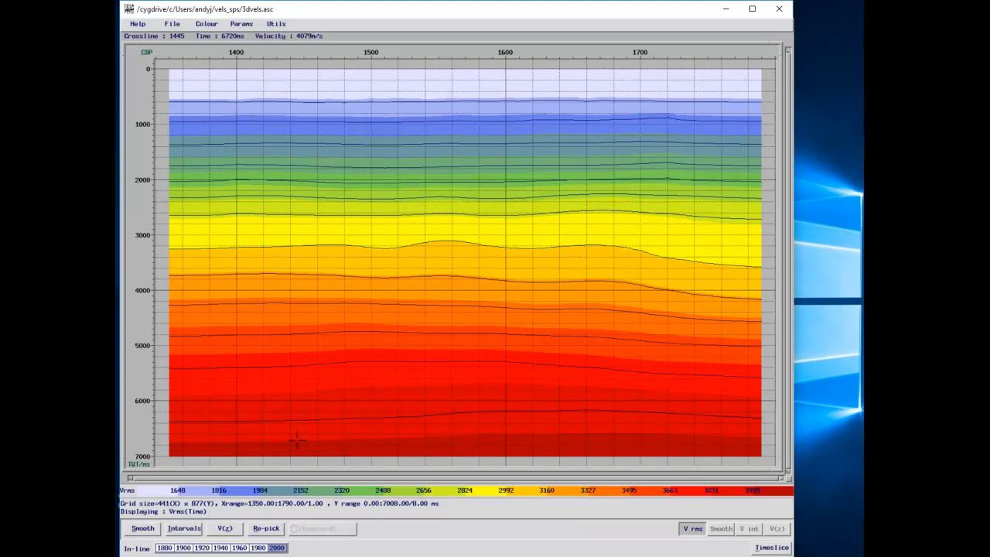
click(172, 25)
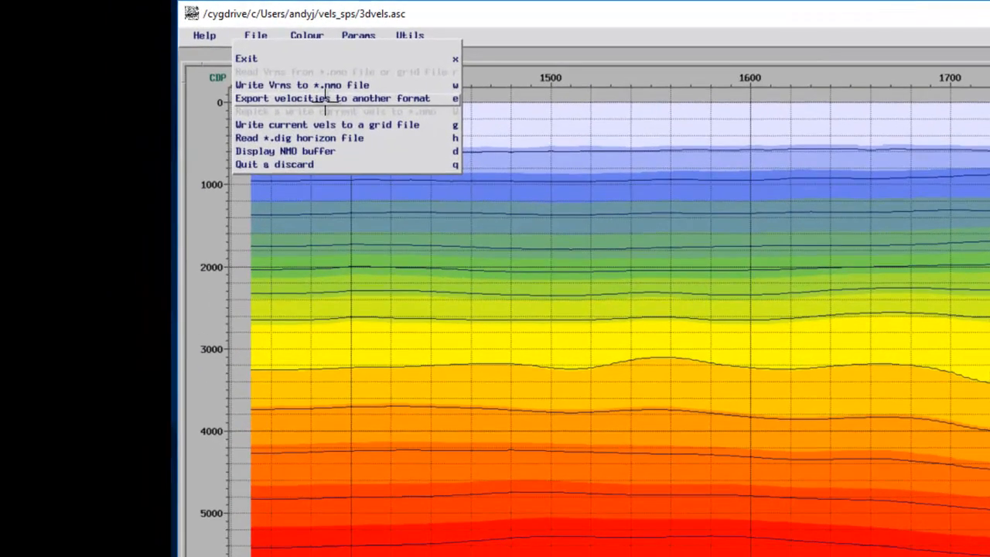
click(326, 98)
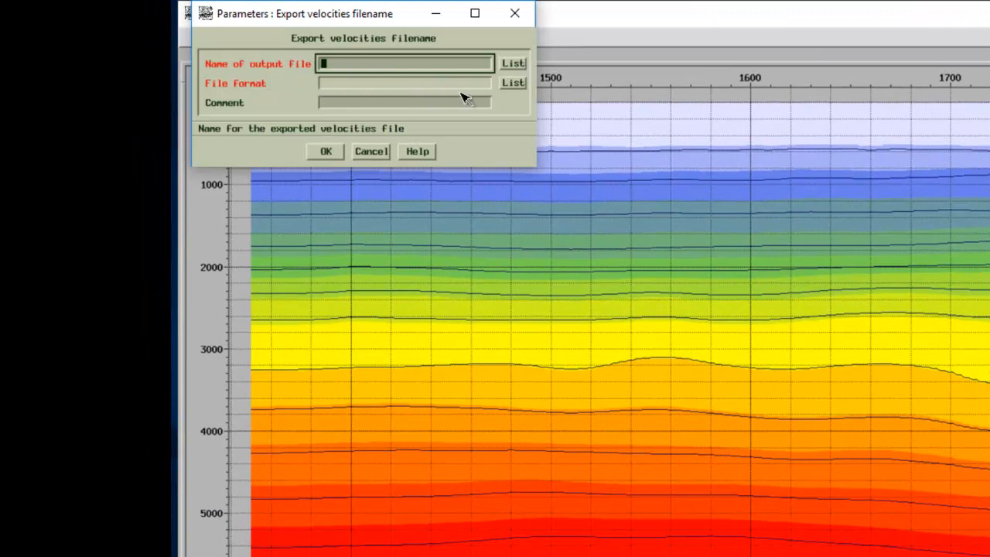
click(510, 65)
click(793, 412)
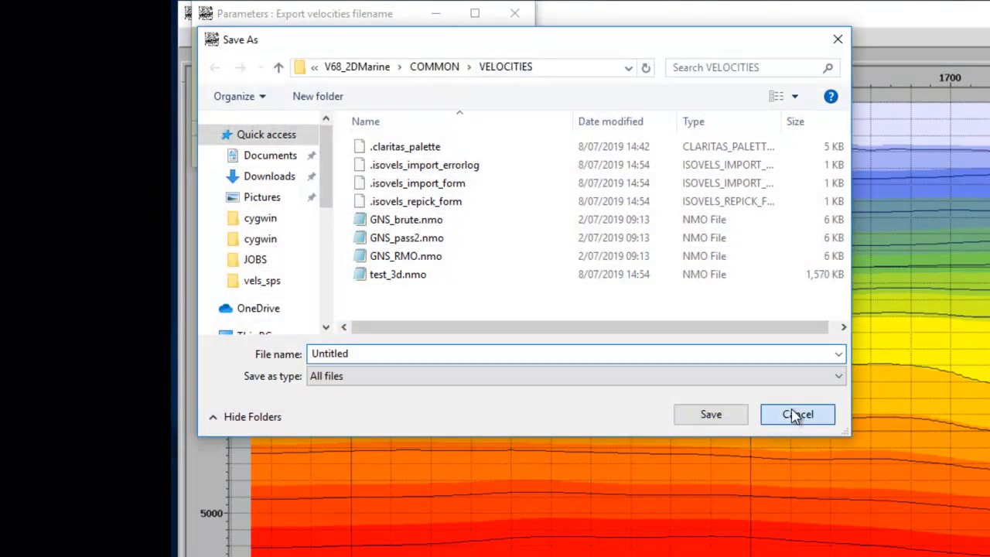
click(512, 84)
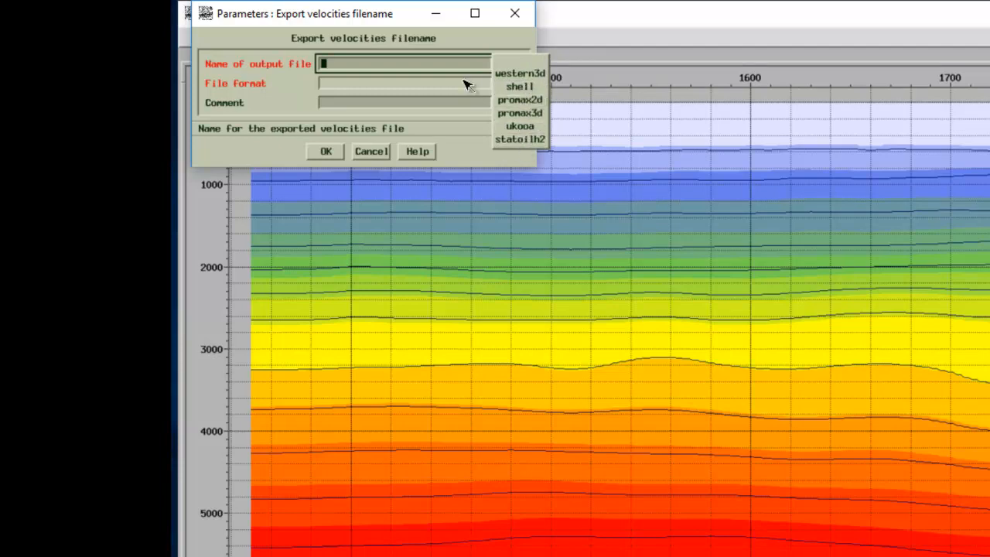
click(372, 153)
click(370, 152)
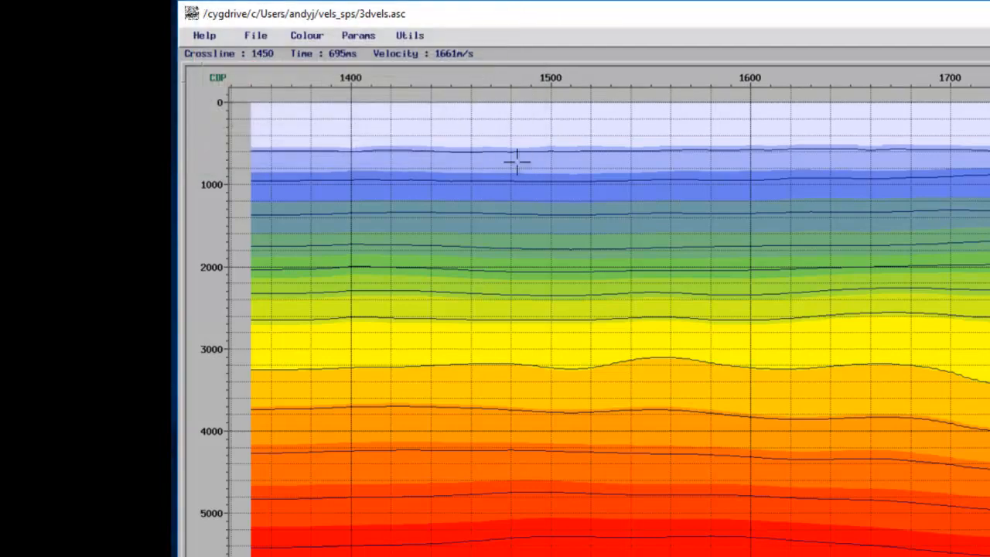
Step: Close the velocity plot and reopen the isovels input file browser
click(255, 36)
click(261, 58)
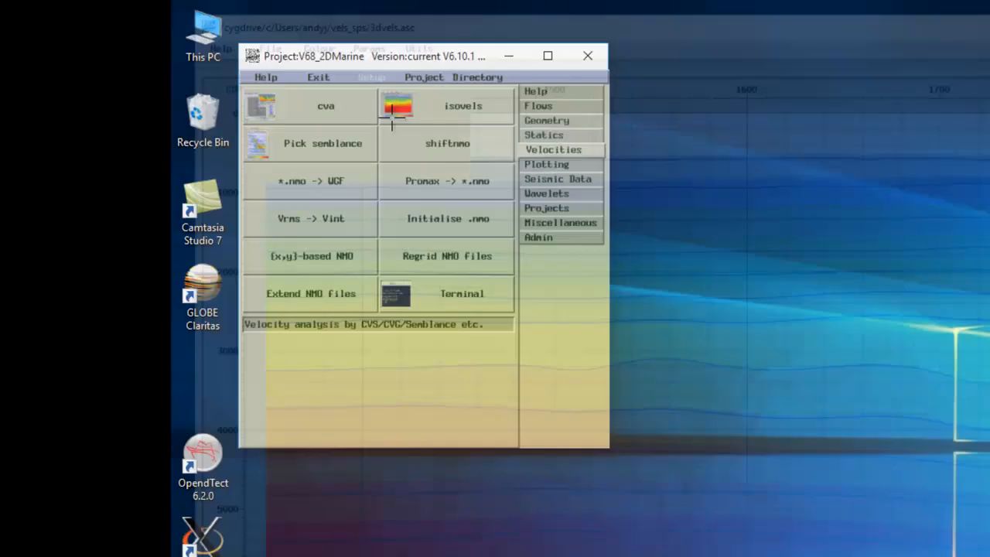
click(451, 97)
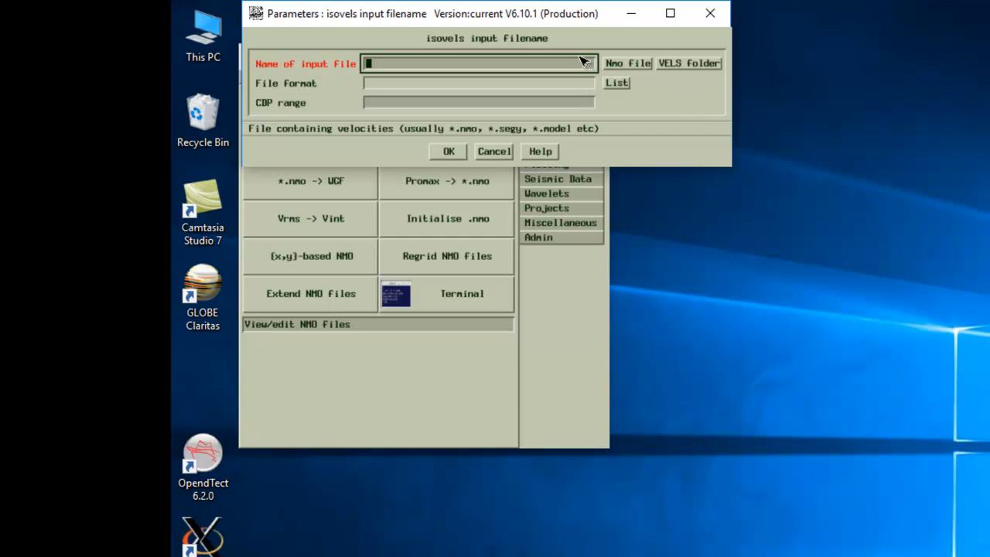
click(623, 65)
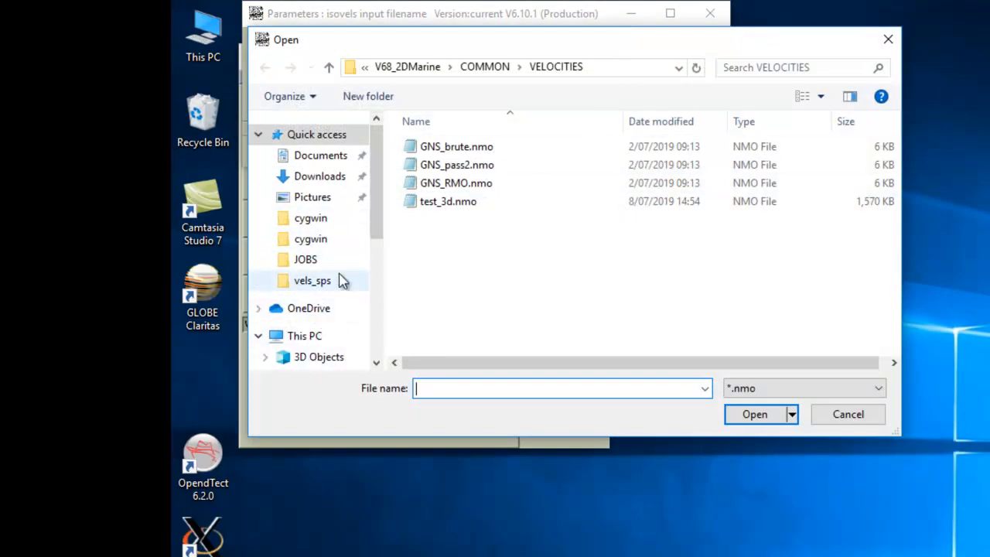
Step: Browse to the user's personal folder under claritas-cygwin\home
scroll(376, 217, down, 2)
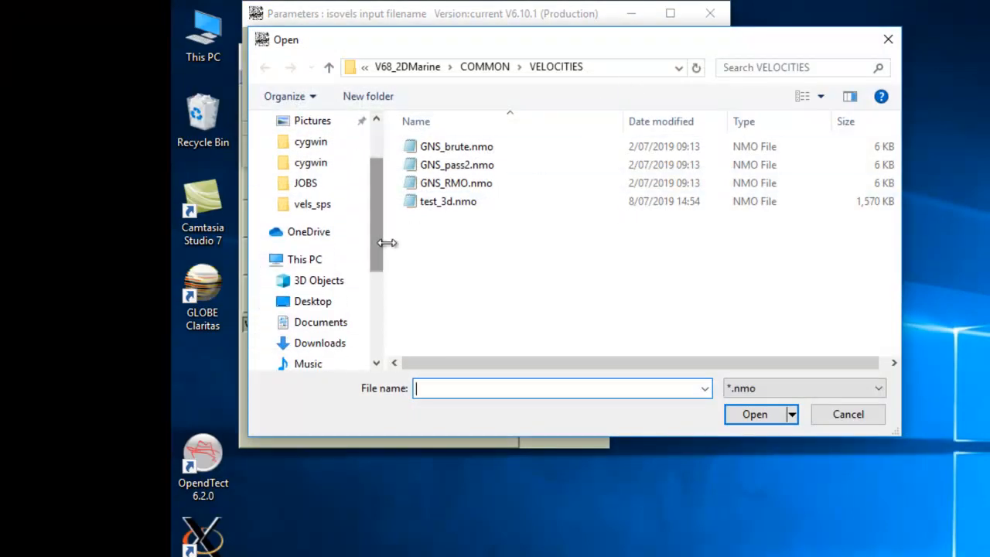
scroll(382, 267, down, 1)
scroll(382, 281, down, 1)
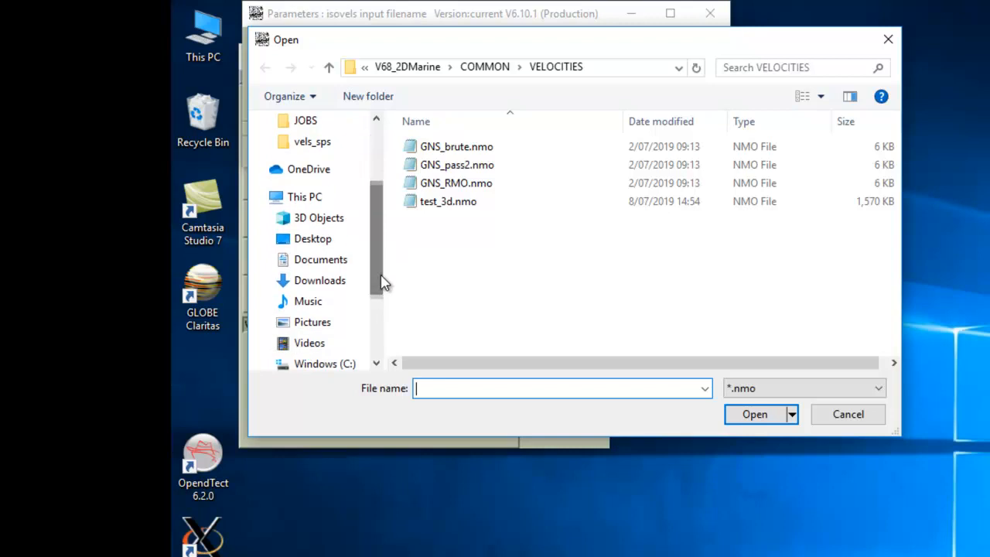
click(340, 365)
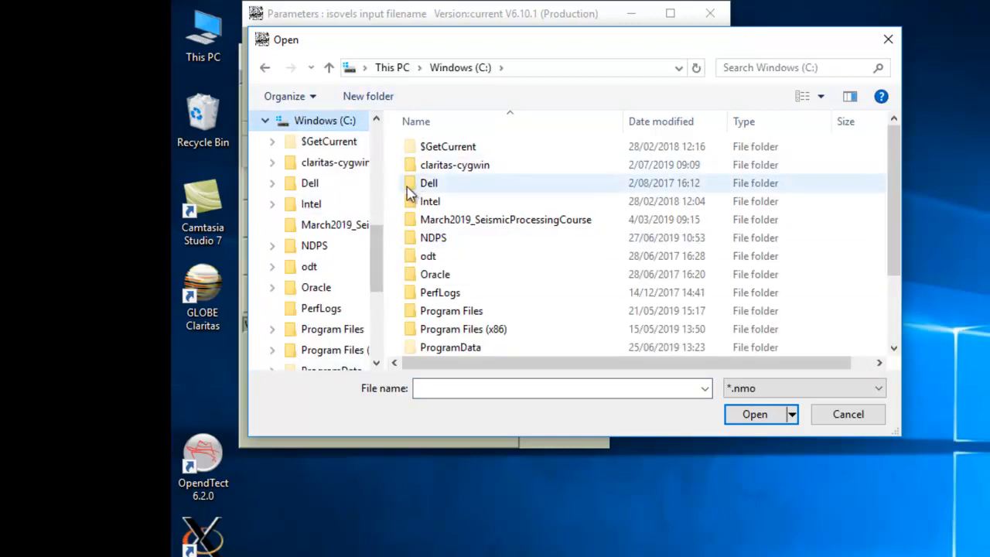
drag(377, 275, 379, 232)
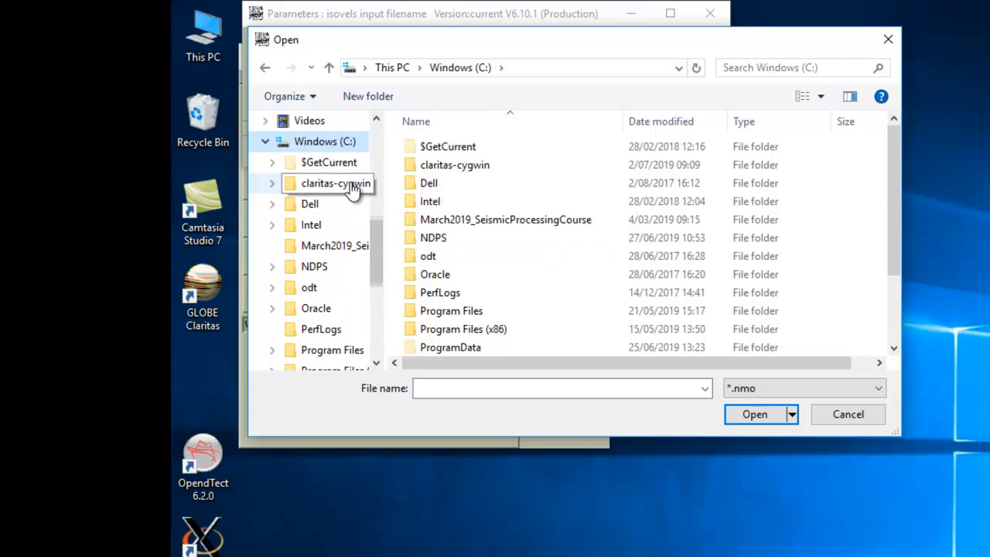
click(352, 192)
double_click(438, 222)
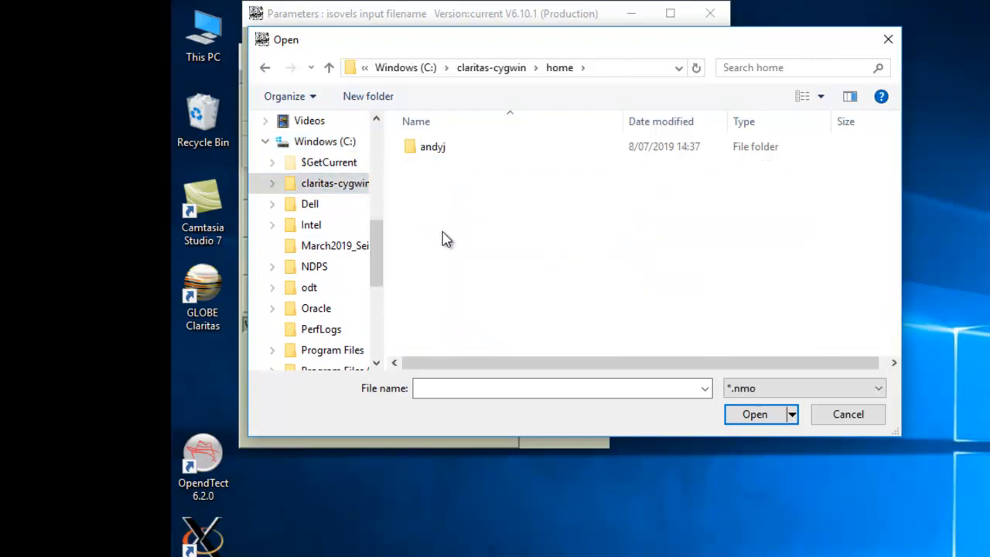
double_click(438, 147)
Step: Show all file types and open Example_3DSegY_vel_field.sgy as the input velocity file
click(854, 389)
click(835, 418)
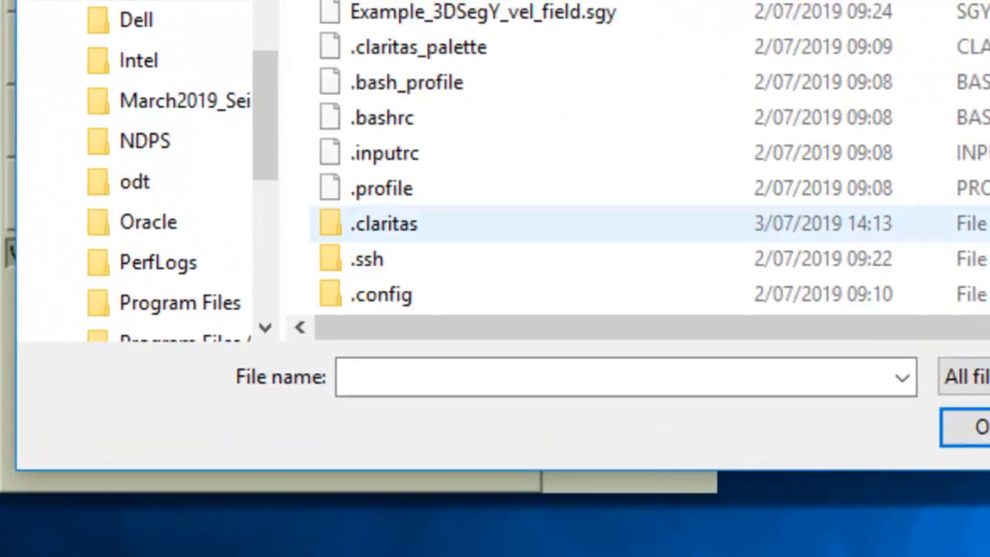
click(563, 15)
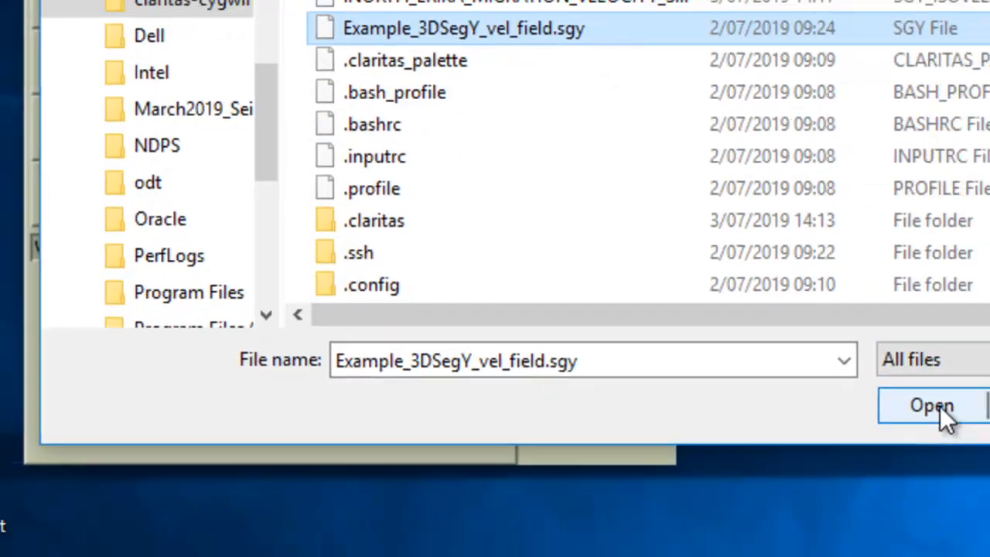
click(976, 427)
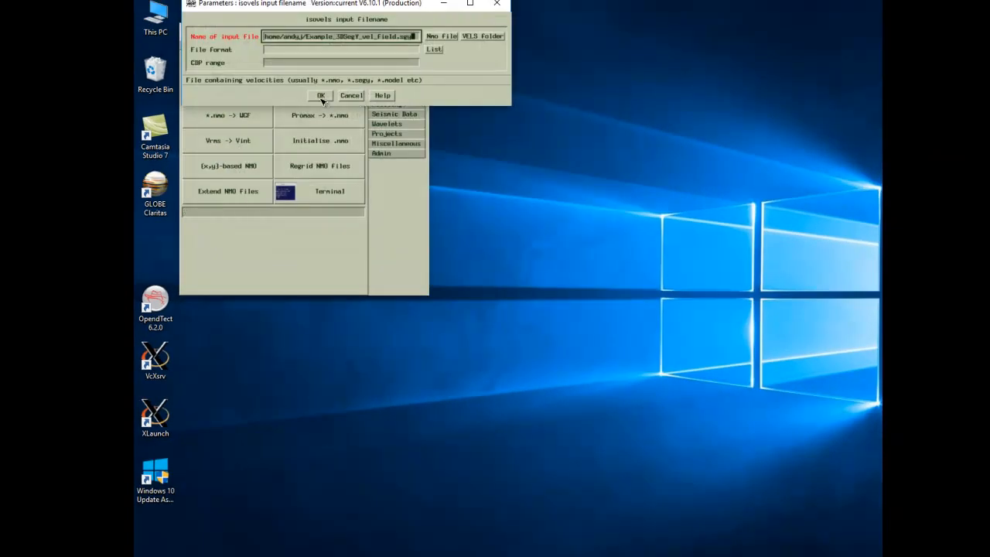
Step: Open the Example_3DSegY_vel_field.sgy section, switch to another in-line, then quit discarding changes
click(319, 96)
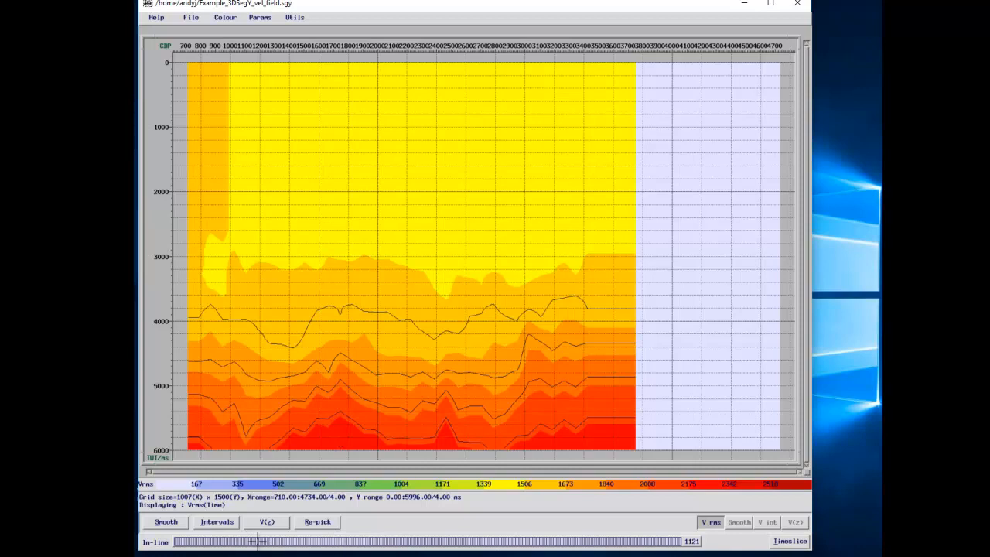
click(259, 540)
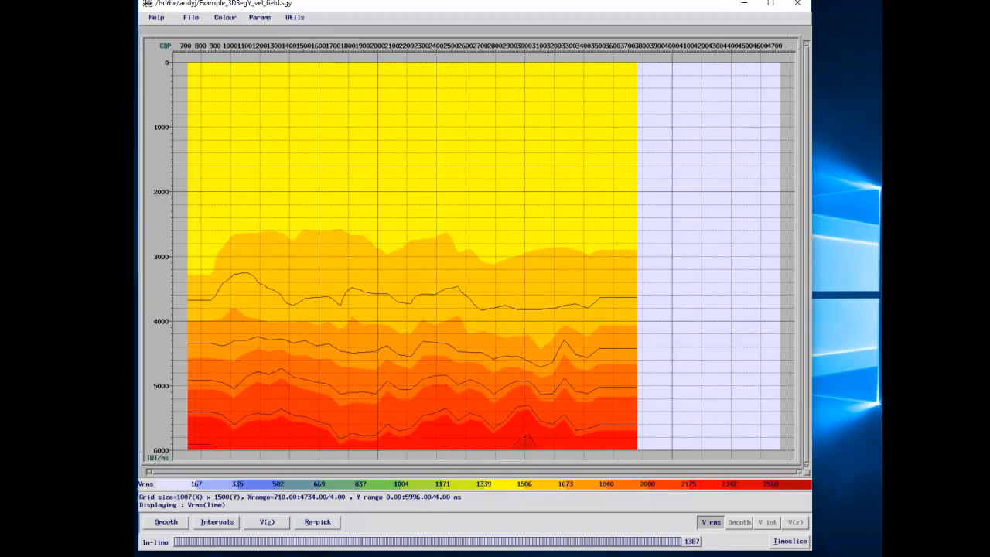
click(190, 17)
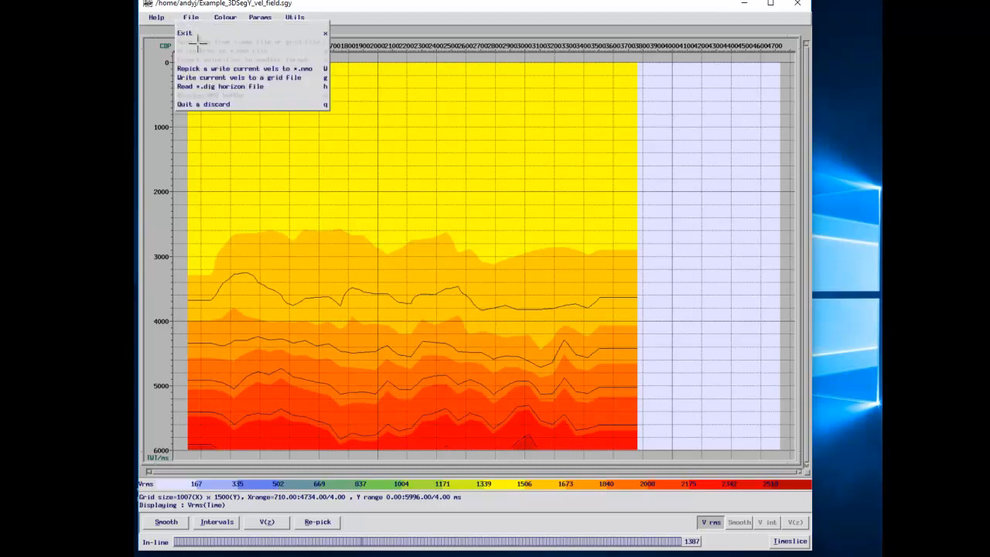
click(214, 104)
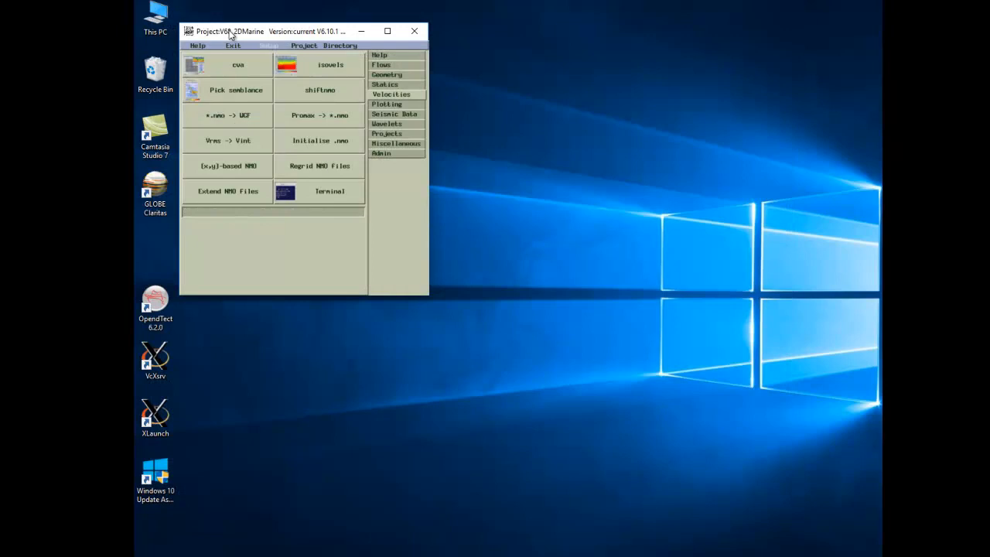
drag(230, 33, 367, 131)
Step: Open the dummy job in the job editor and add the NMOTRACE module with 'app nmotrace'
click(517, 163)
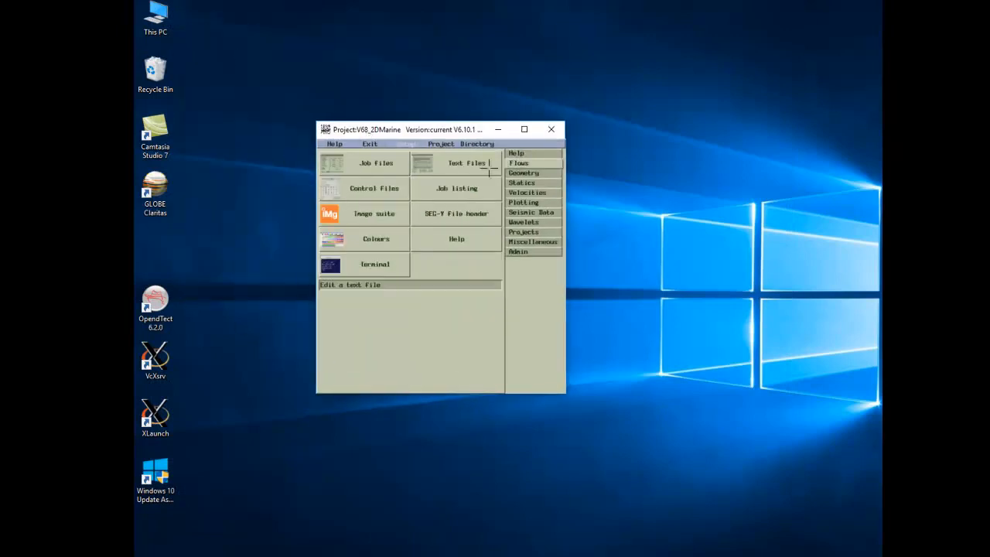
click(363, 163)
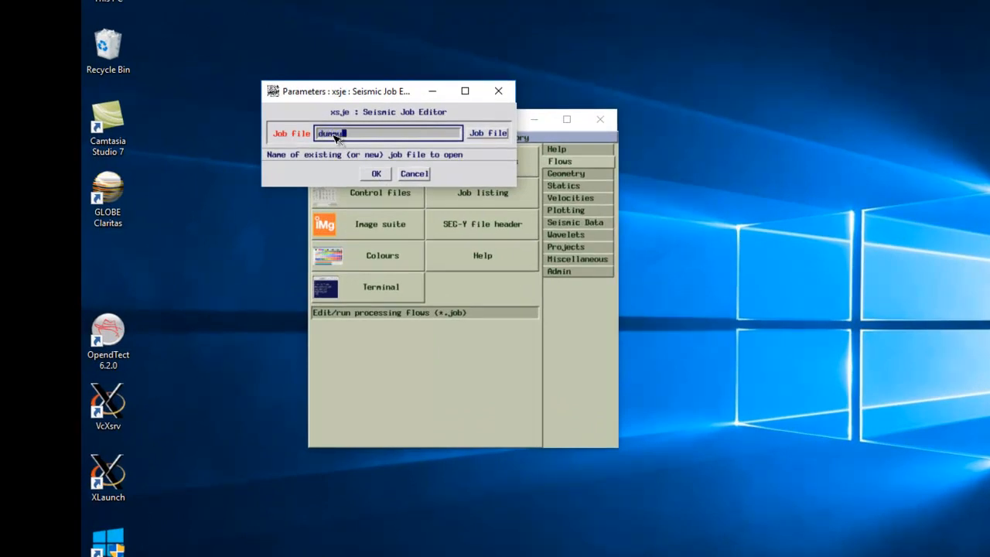
key(Return)
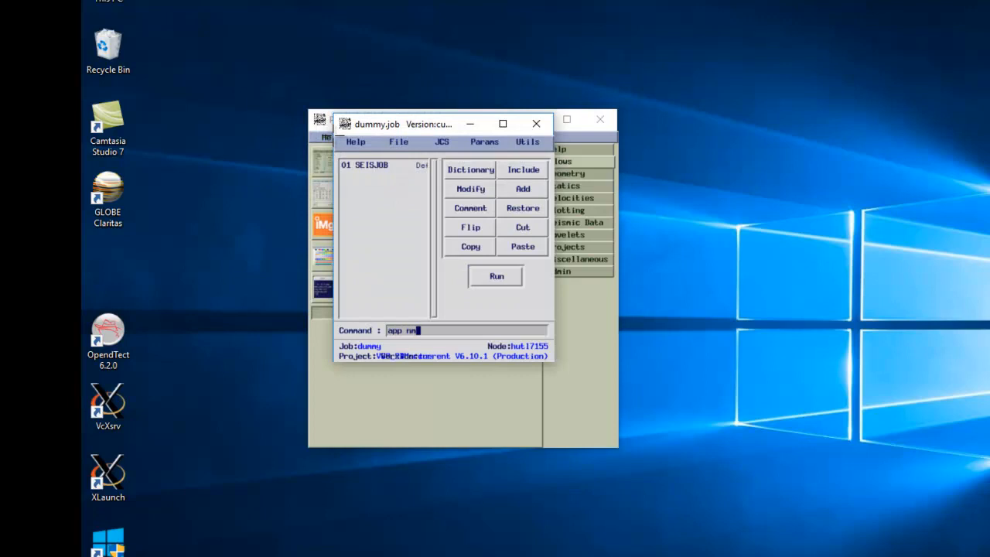
text(app nmotrace)
key(Return)
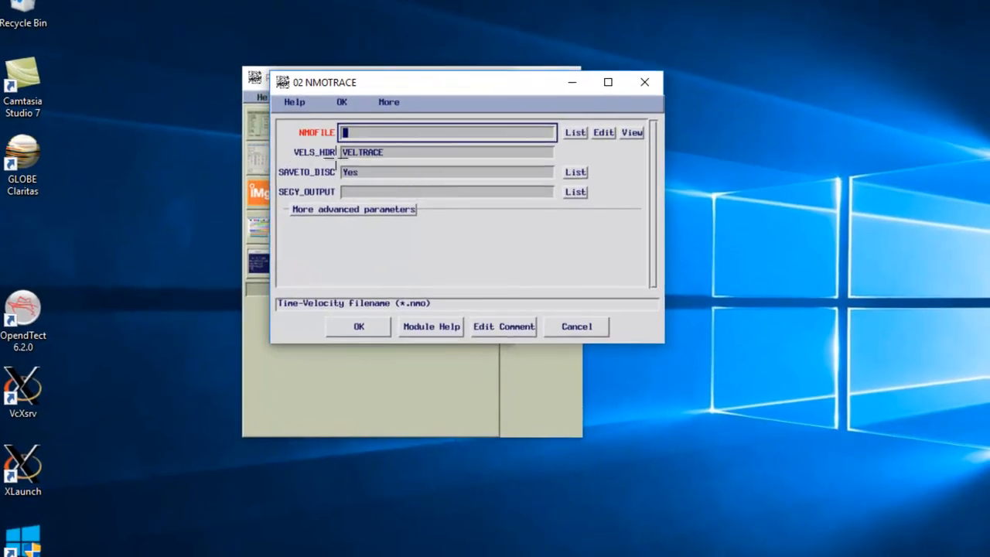
Step: Set NMOFILE to GNS_brute.nmo, review the Vrms input mode, then cancel the NMOTRACE parameters
click(576, 132)
double_click(447, 207)
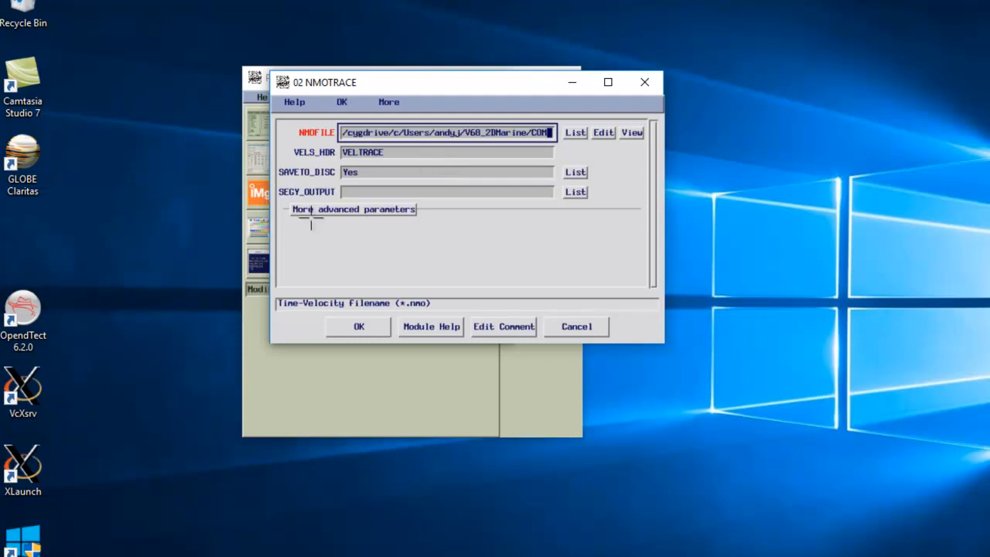
click(344, 209)
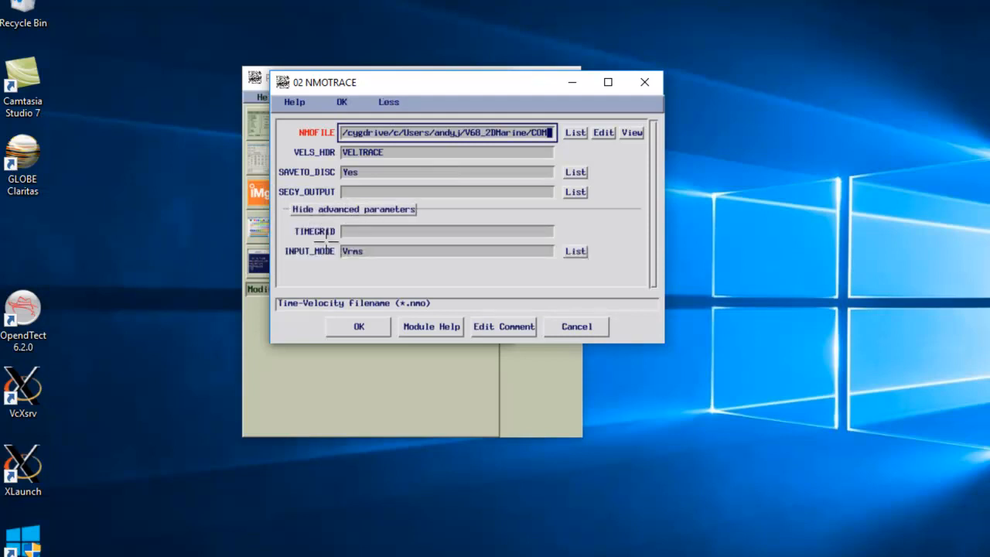
click(395, 252)
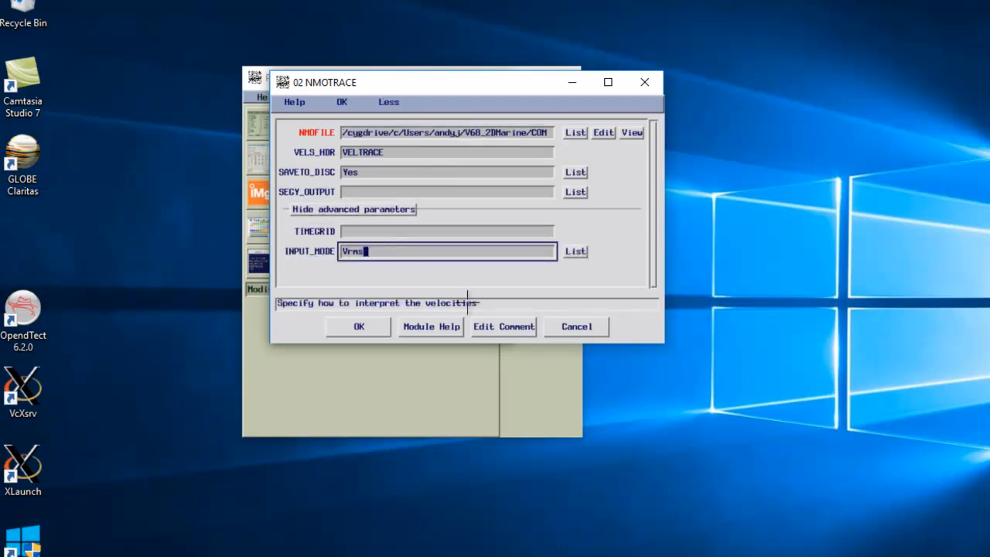
click(573, 251)
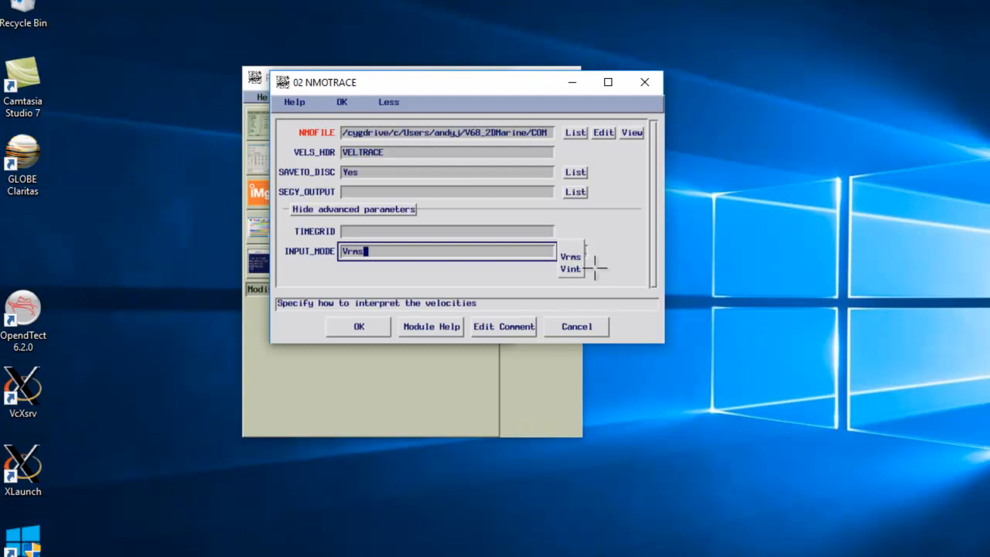
click(570, 257)
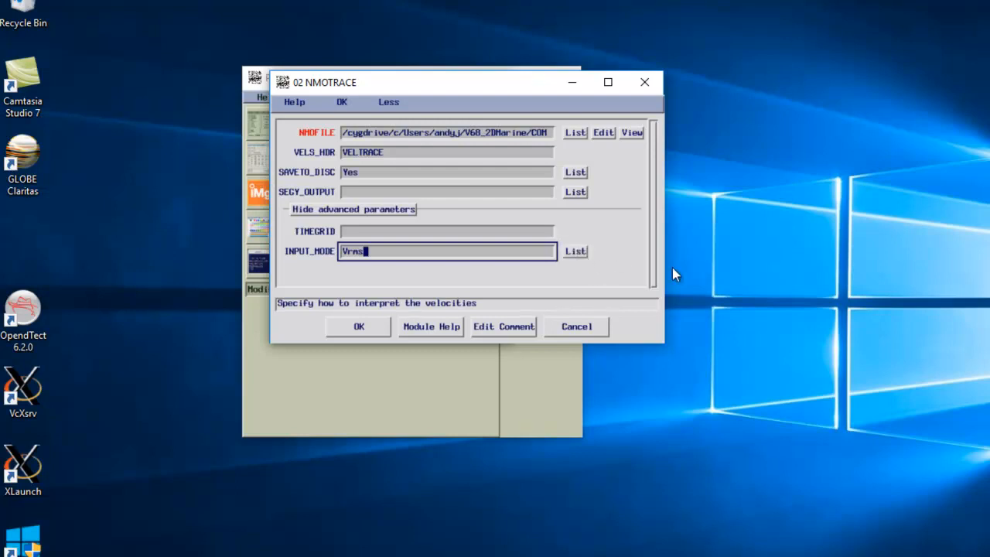
click(387, 191)
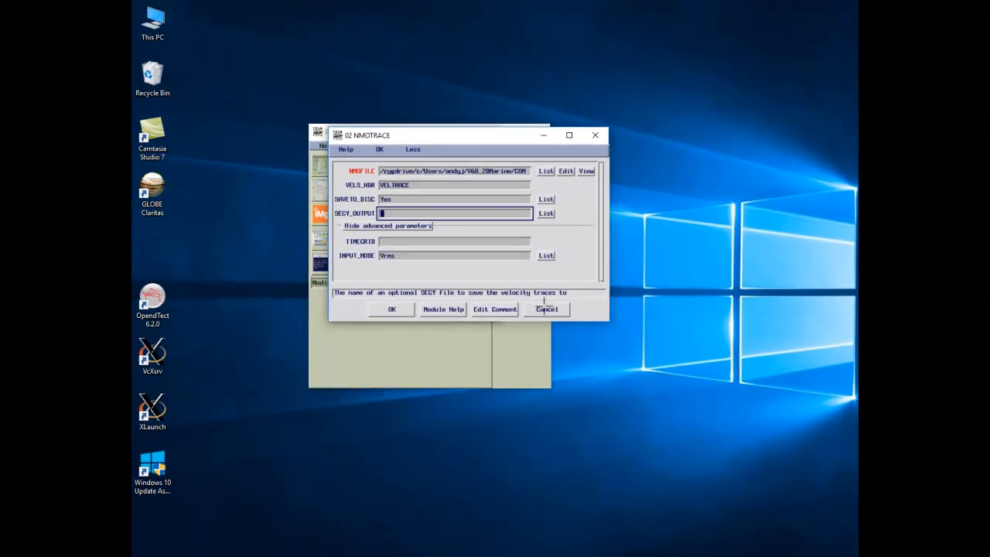
click(546, 310)
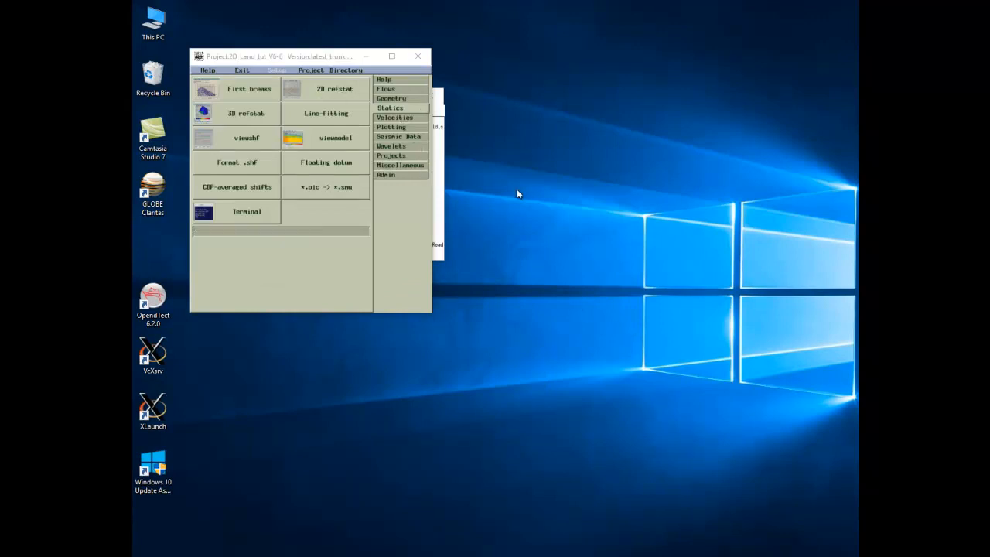
Step: Run 2D refstat with default parameters on Dsort_ip_seiswrite_op_darwin.hdf5 and move the Command window aside
click(325, 88)
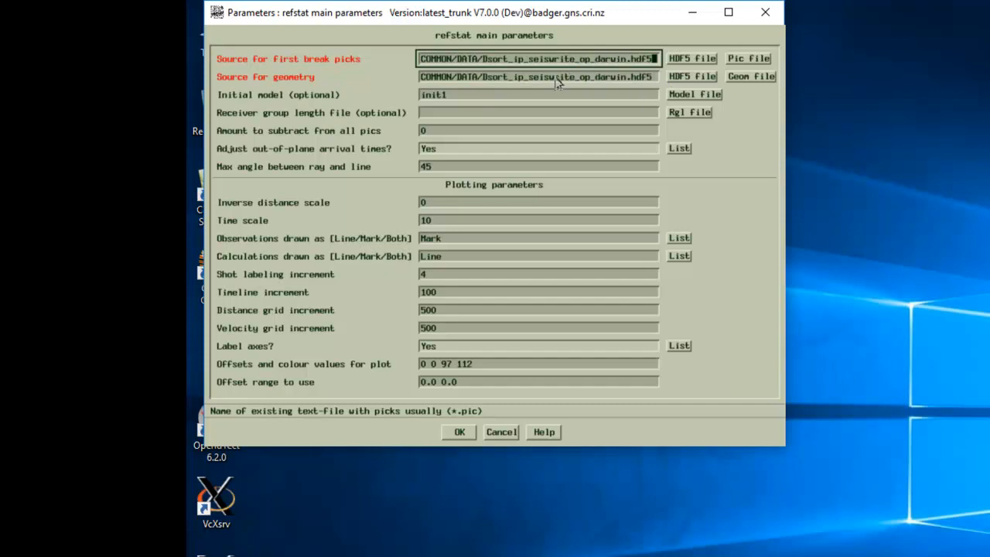
click(460, 436)
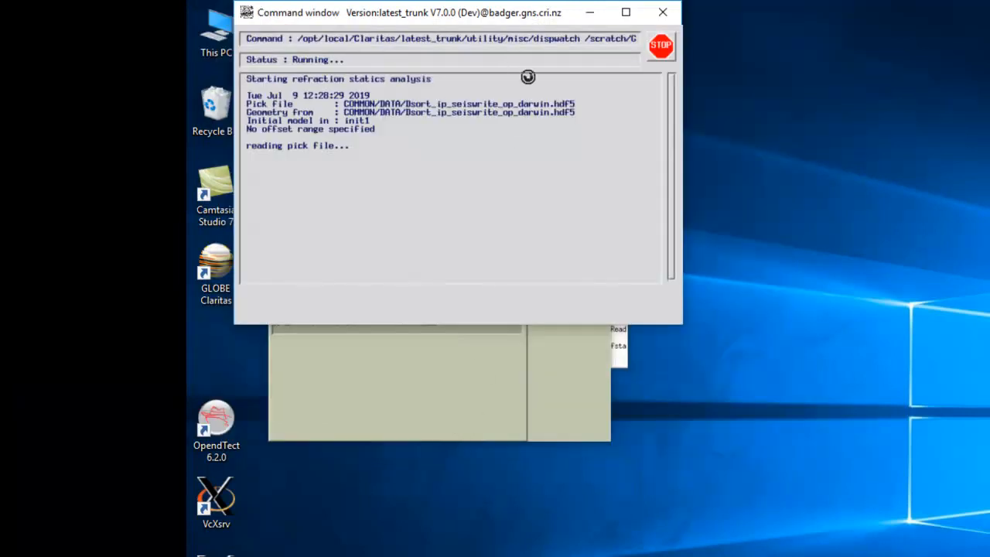
drag(516, 12, 782, 138)
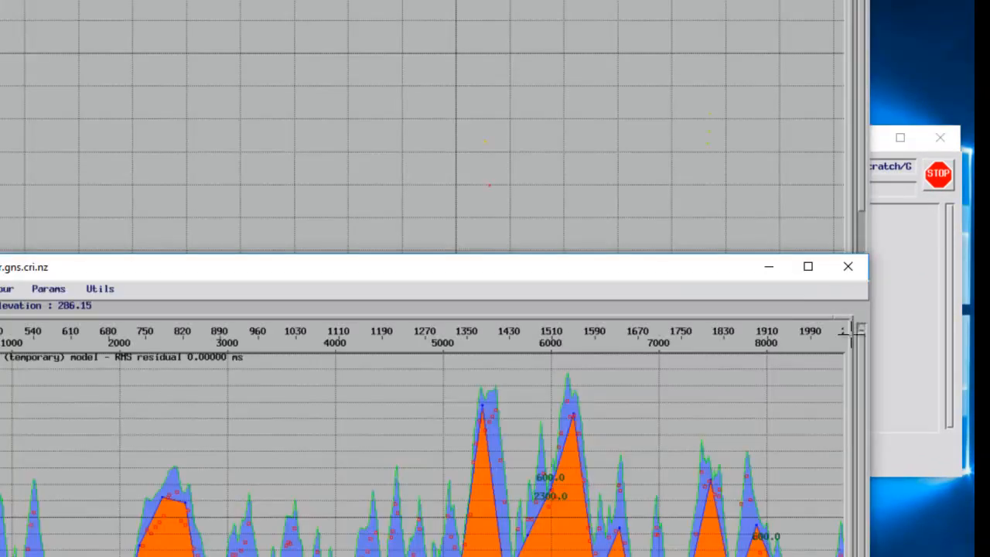
Step: Bring the refstat plot forward and scroll down to the first-break picks near 1000 ms
click(910, 327)
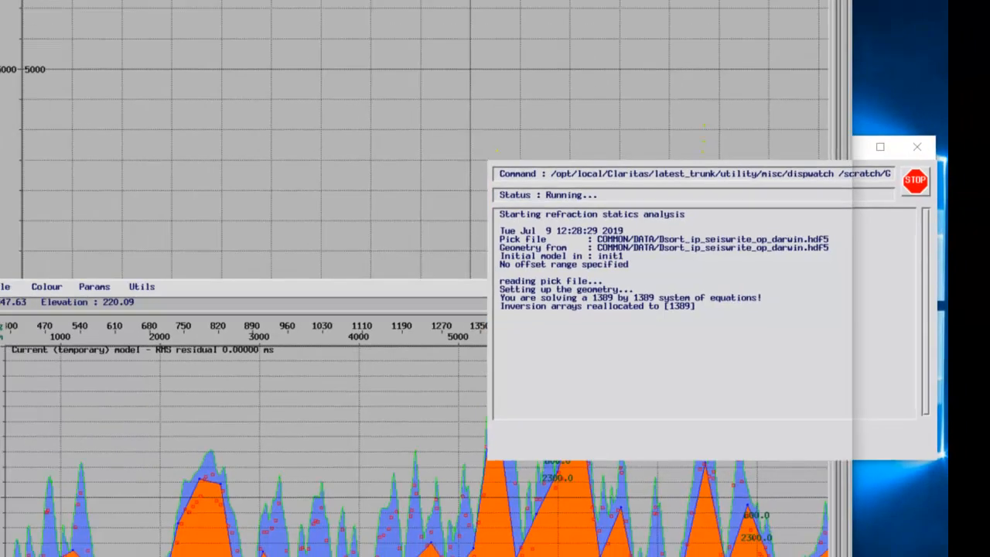
click(238, 5)
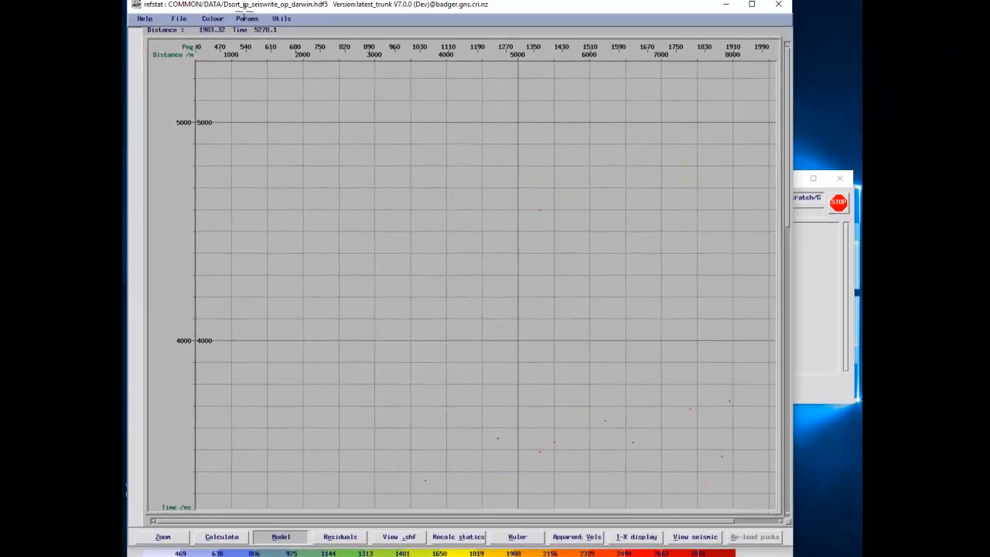
scroll(342, 330, down, 4)
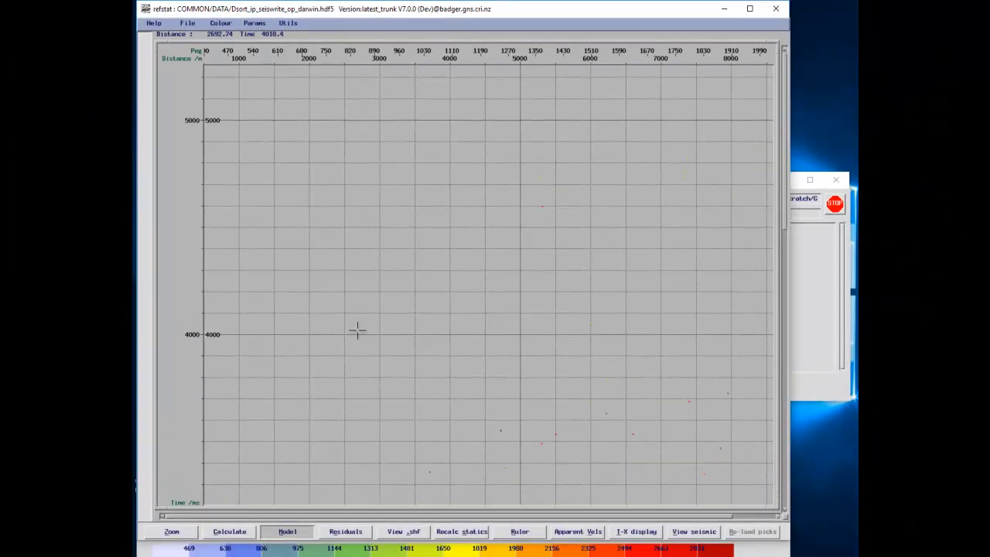
scroll(580, 343, down, 6)
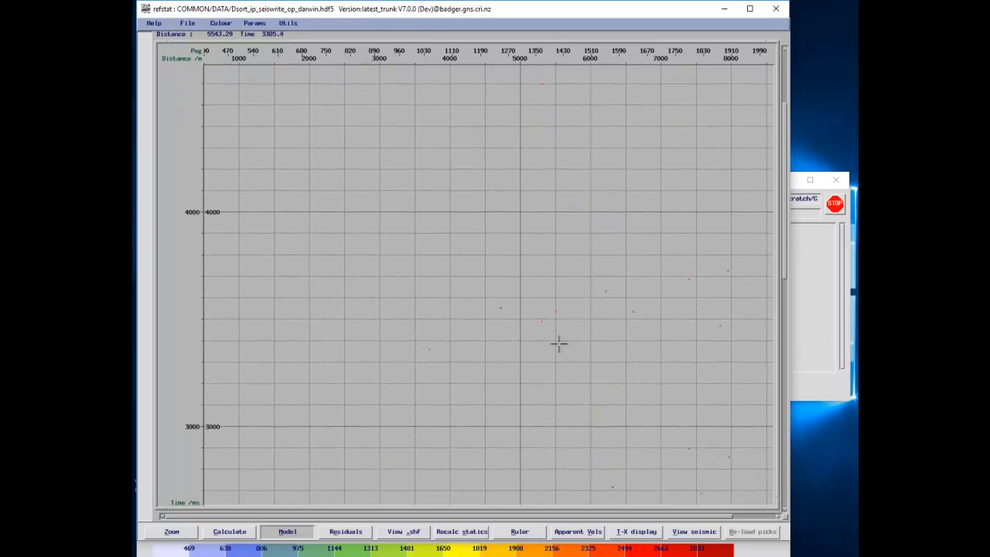
scroll(547, 325, down, 7)
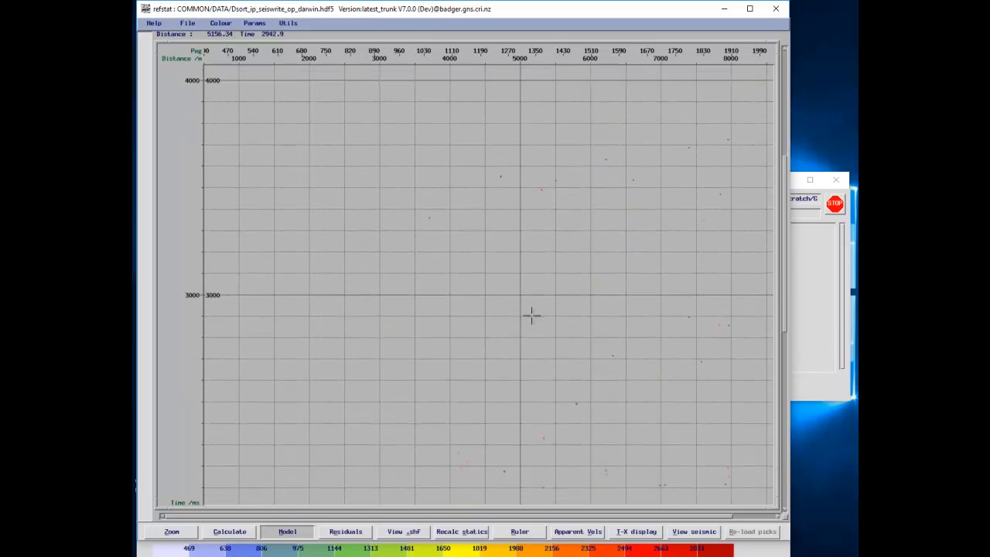
scroll(524, 312, down, 7)
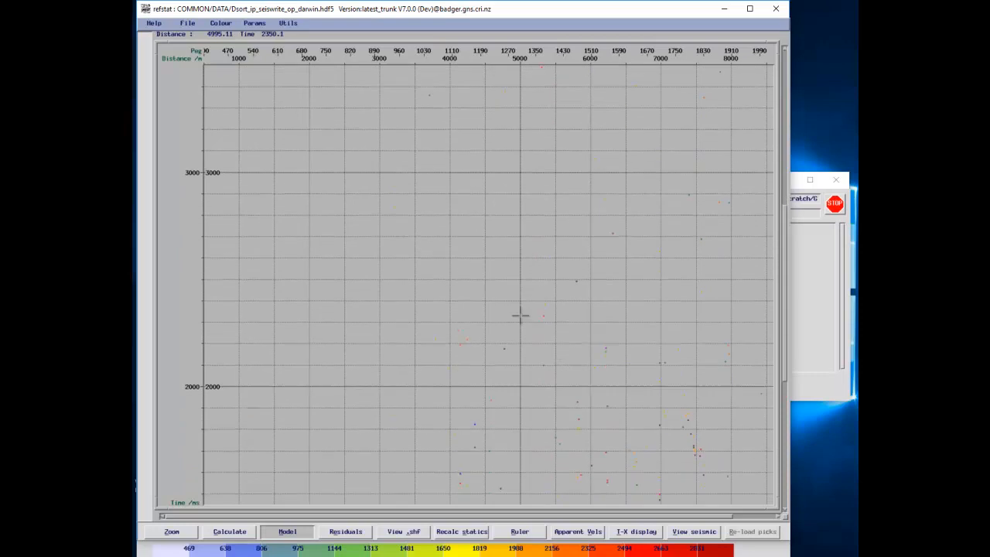
scroll(521, 315, down, 7)
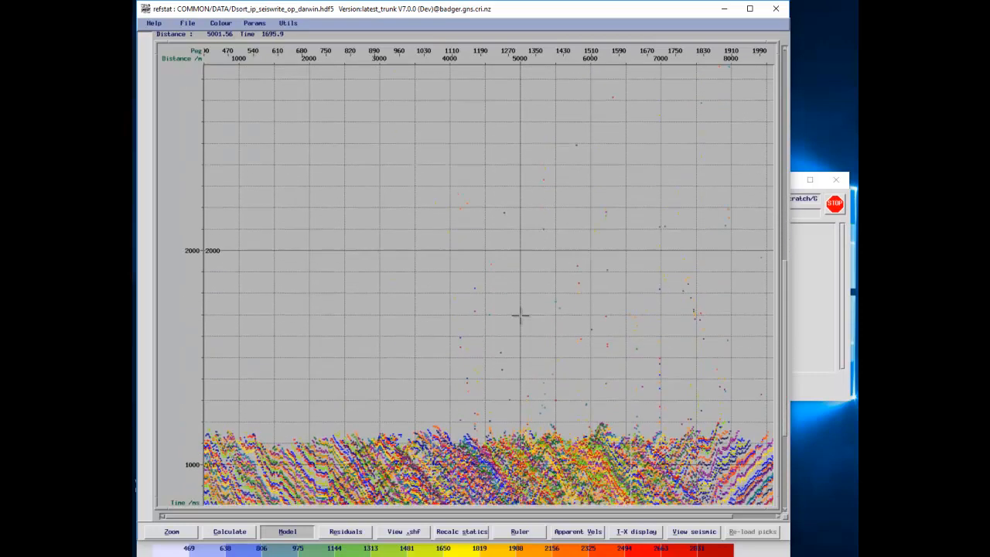
scroll(511, 322, down, 6)
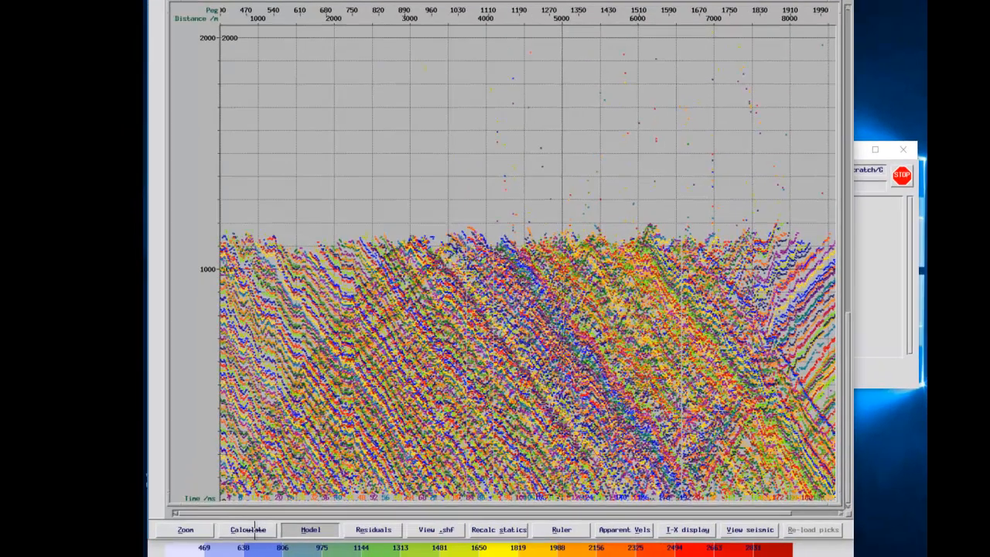
Step: Run the refstat inversion with output model2, 2 max iterations and rejection factor 4
click(254, 531)
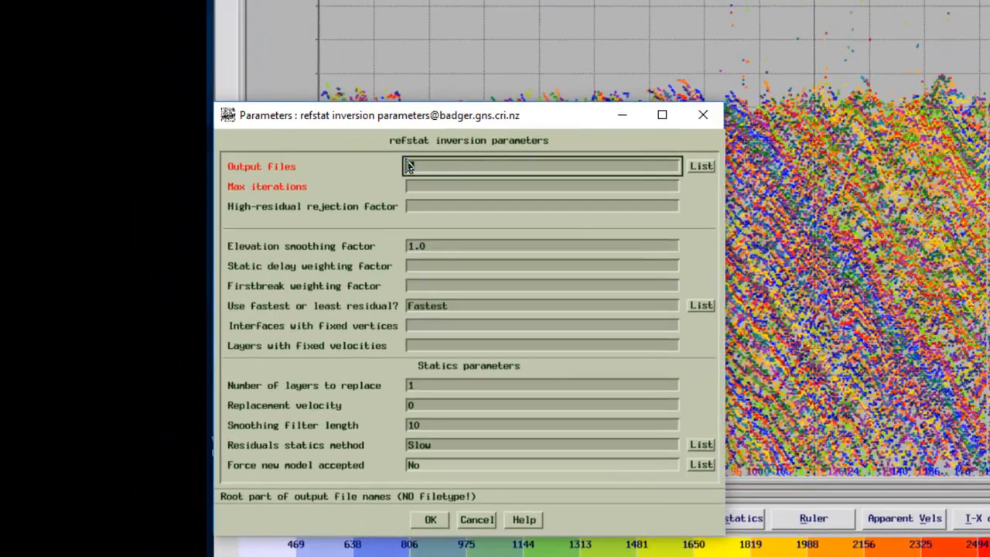
text(model2)
click(429, 190)
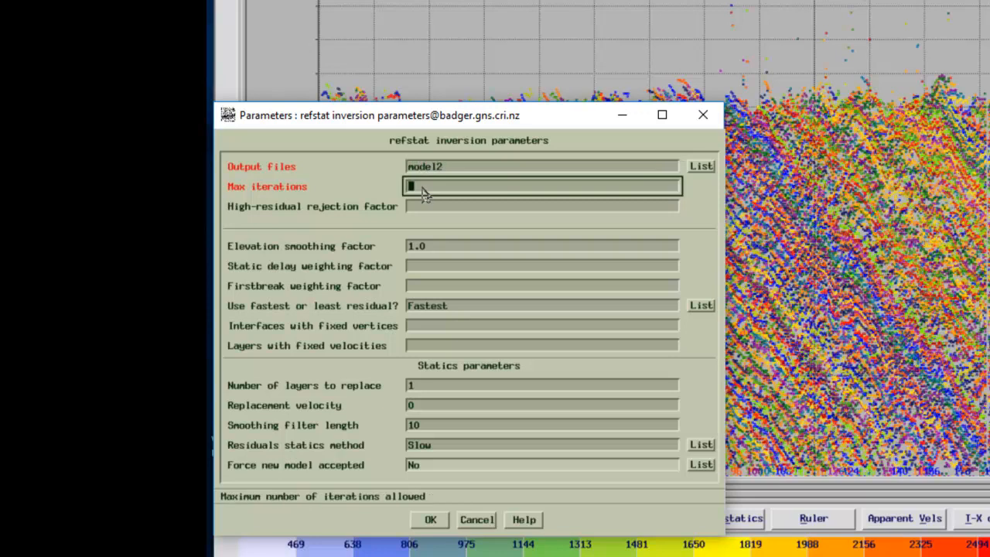
text(2)
click(426, 209)
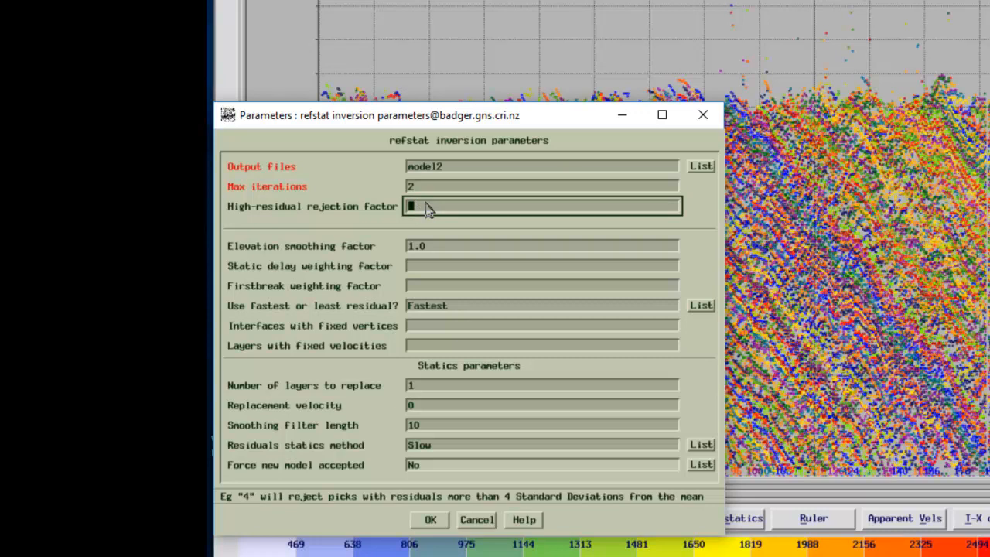
text(4)
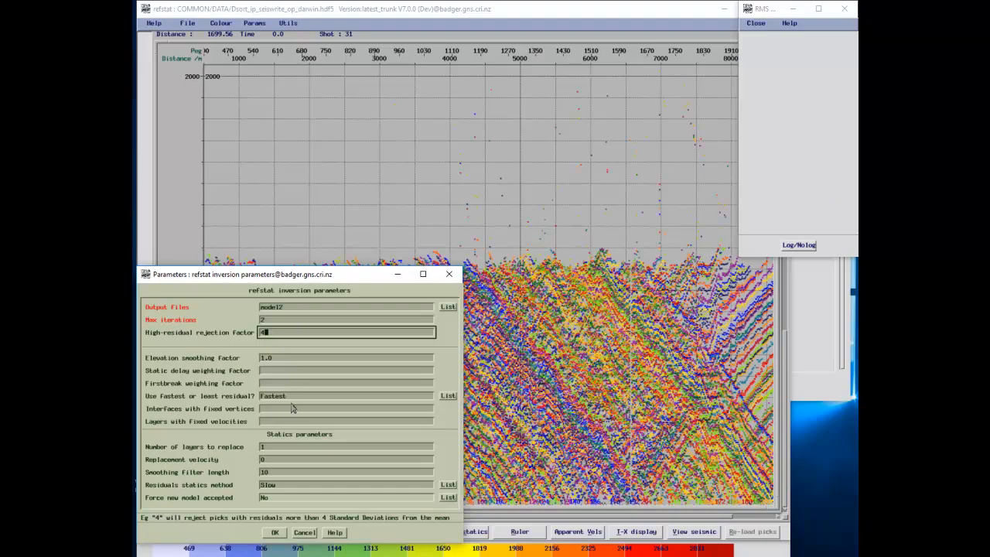
click(275, 533)
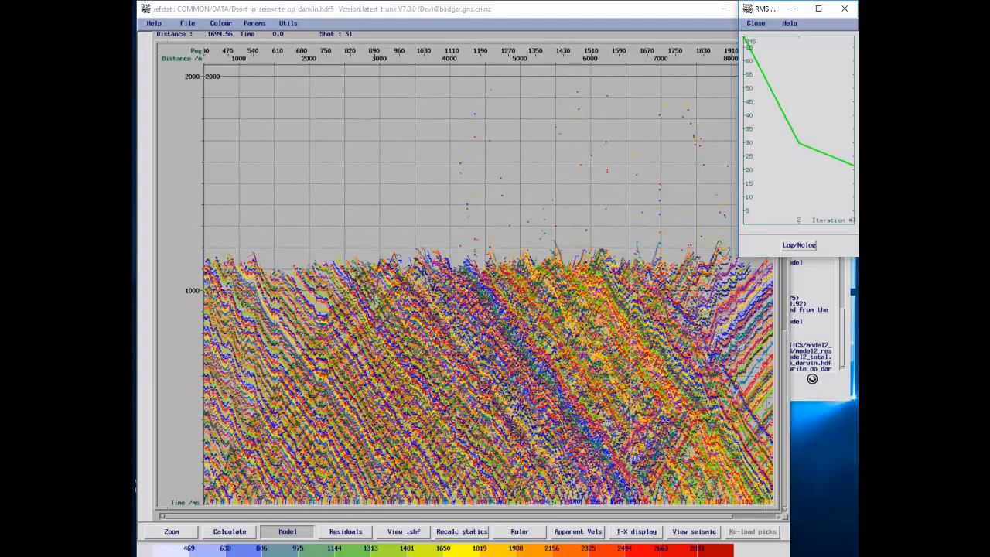
Step: Bring the command log forward to read the inversion's 2-iteration, 21.39 ms RMS result
click(811, 382)
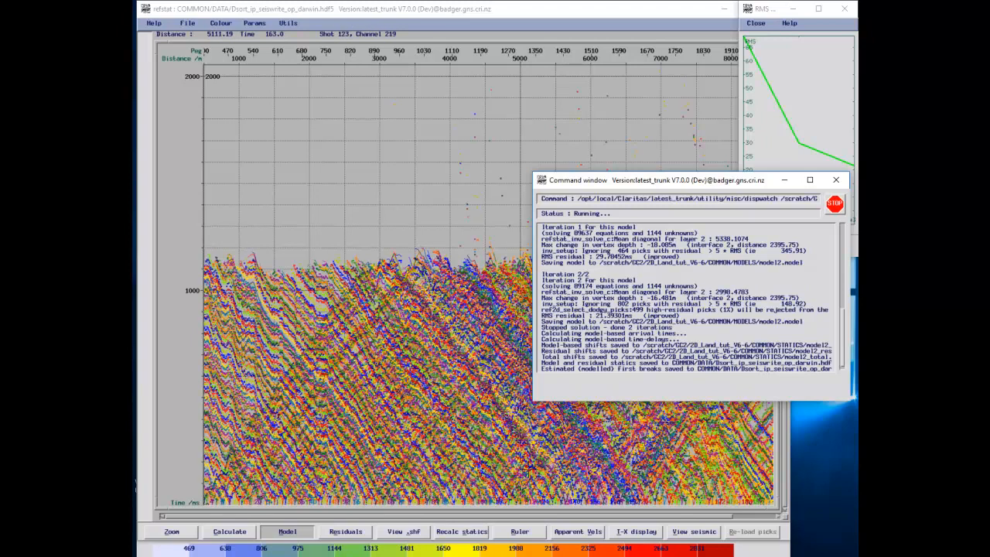
Step: Show the travel-time versus offset plot with picks from all shots together
click(628, 532)
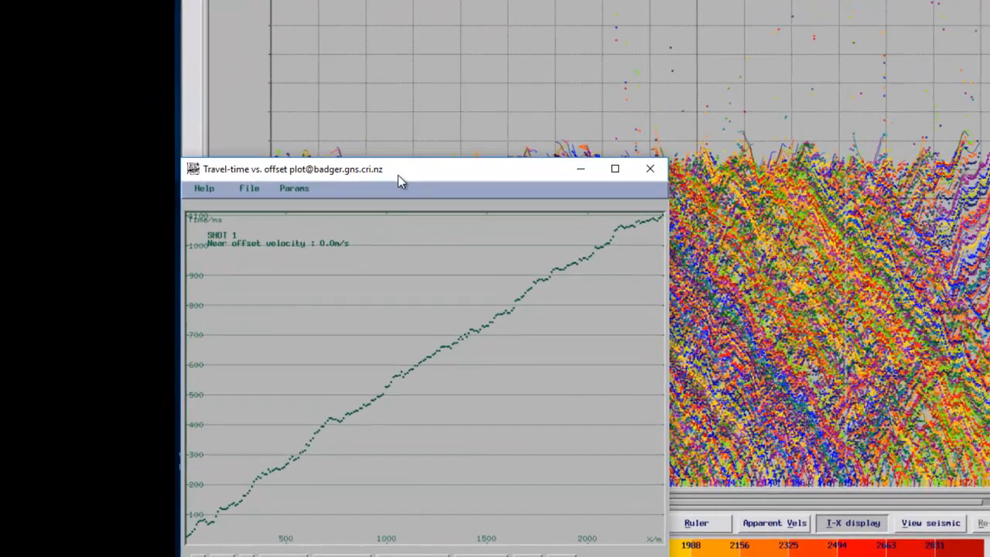
drag(313, 253, 373, 152)
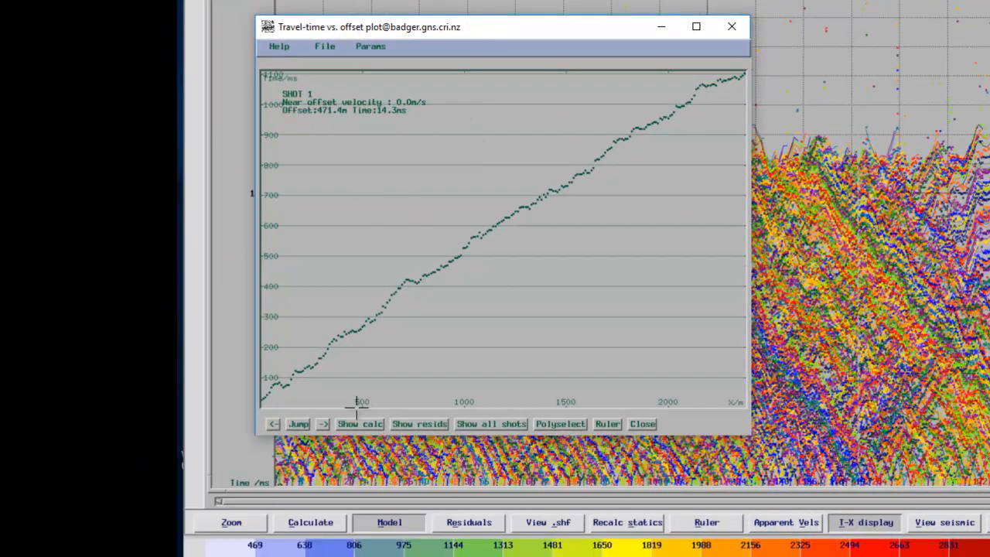
click(490, 423)
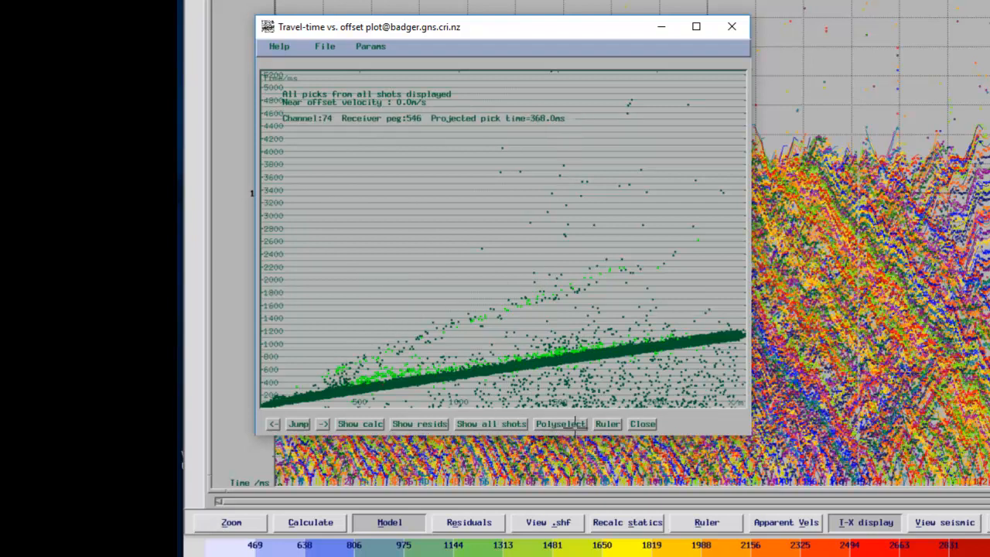
Step: Enclose the main first-break pick band in a polygon, rejecting the 1.3% outlier picks
click(561, 424)
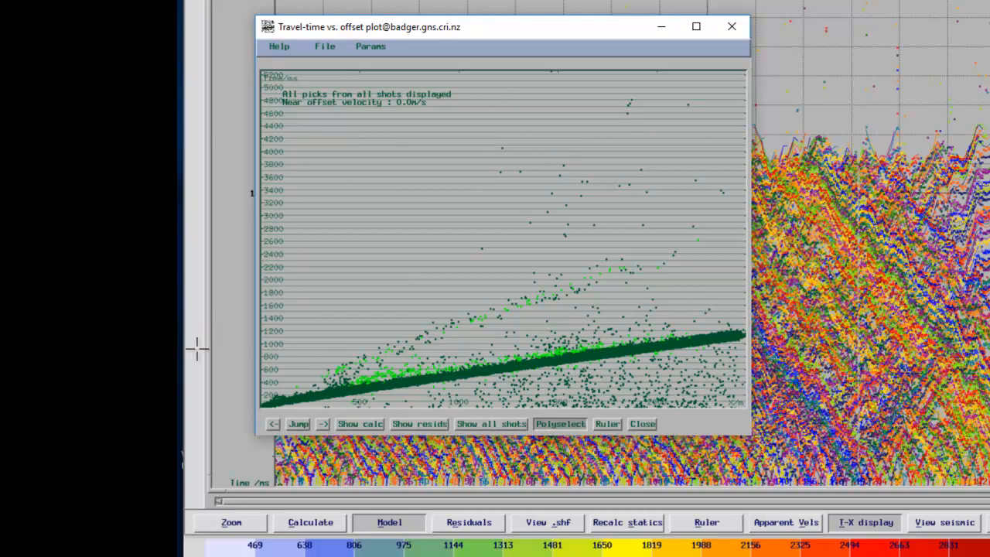
click(264, 401)
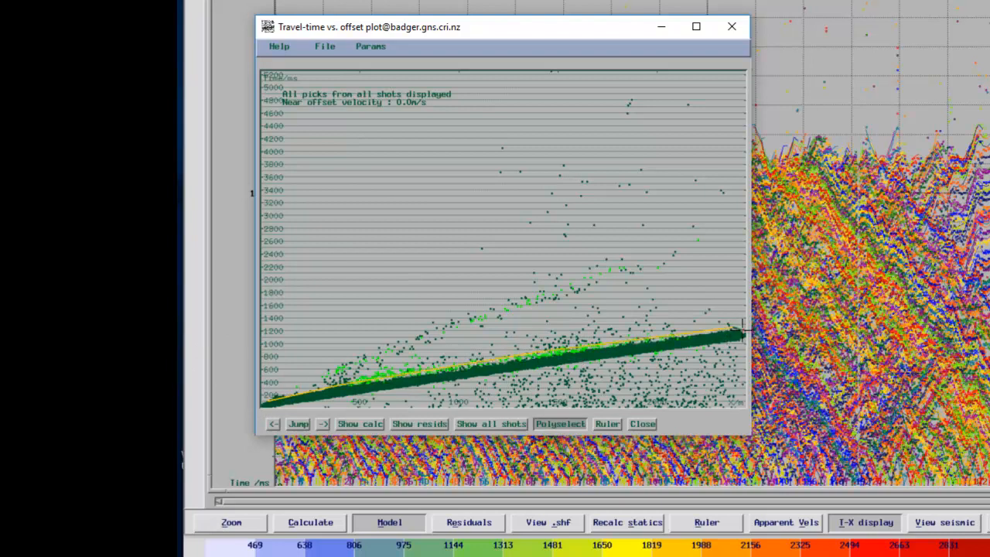
click(740, 336)
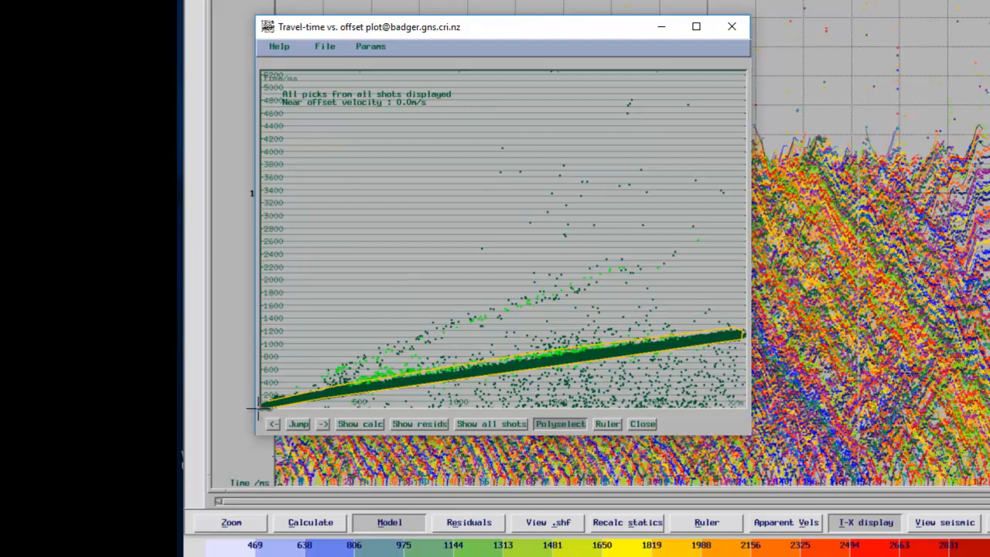
click(256, 407)
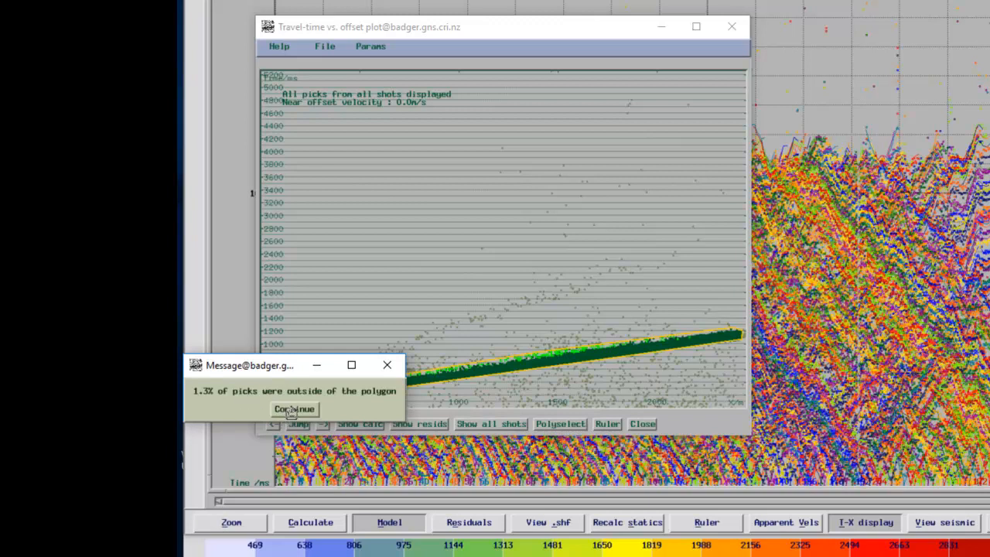
click(292, 410)
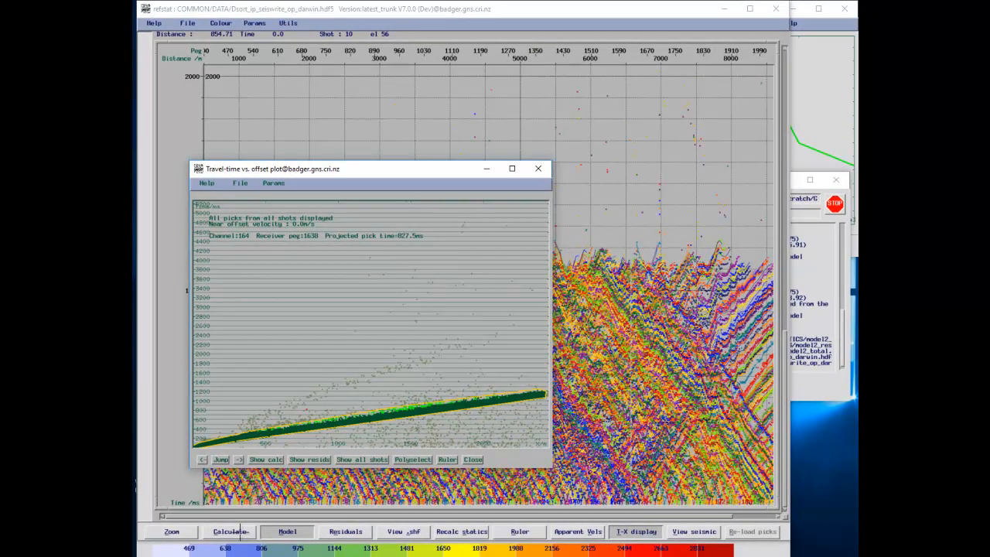
click(240, 532)
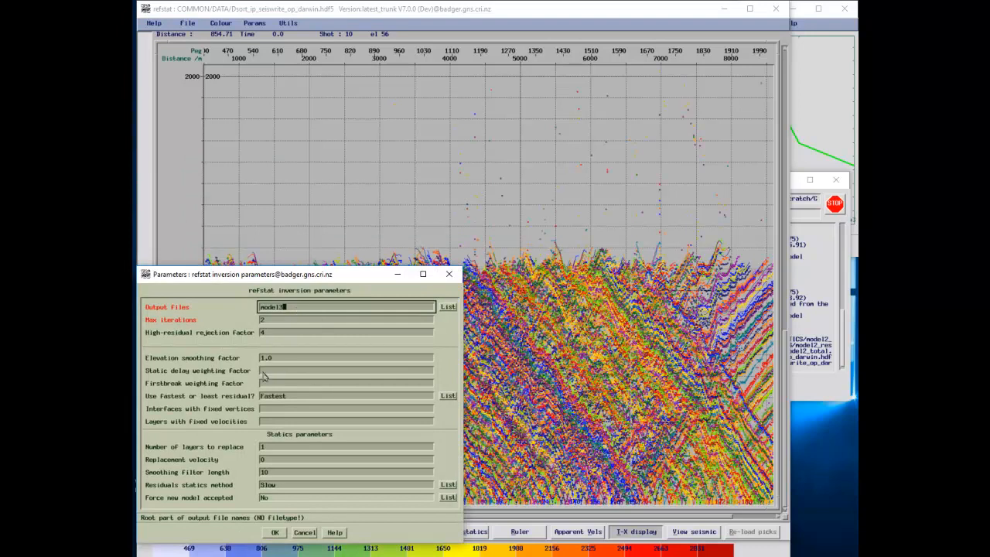
Step: Run the model3 inversion on the polygon-selected picks and bring the travel-time plot back
click(274, 533)
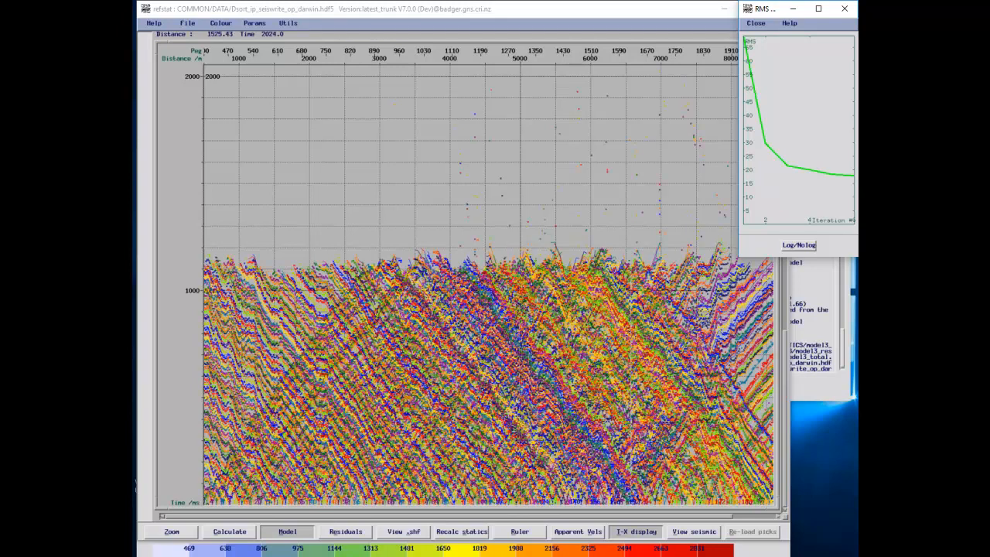
click(371, 556)
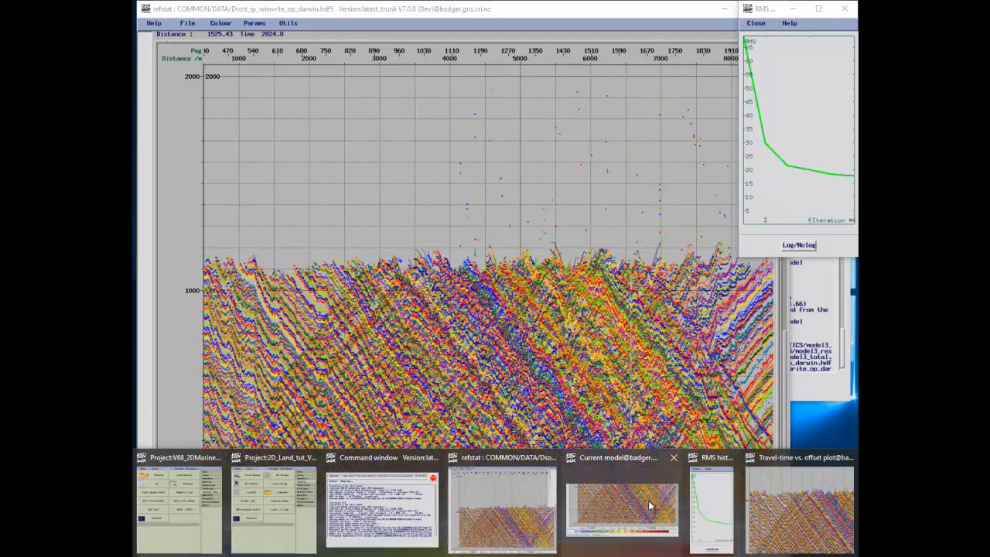
click(794, 520)
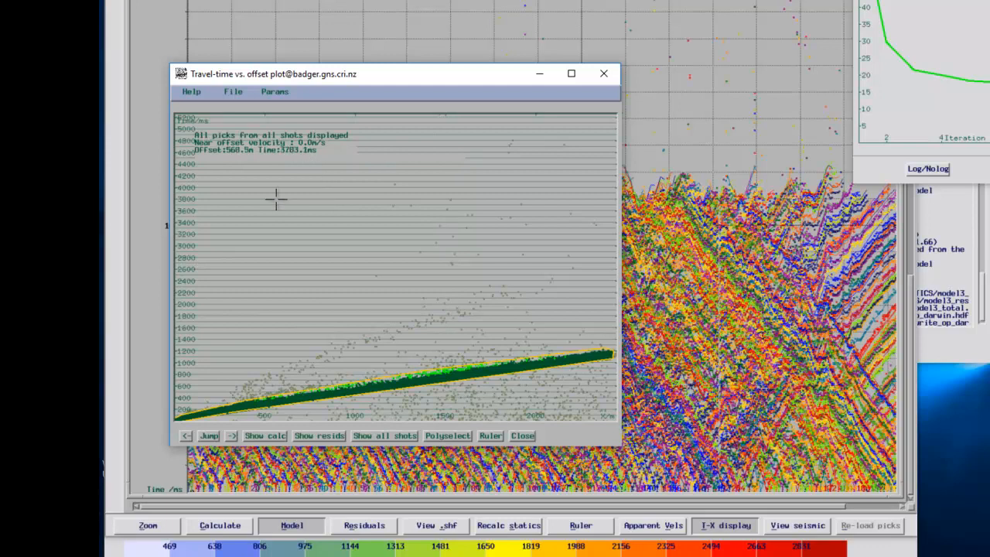
Step: Close the travel-time versus offset plot, leaving the refstat pick display showing
click(230, 93)
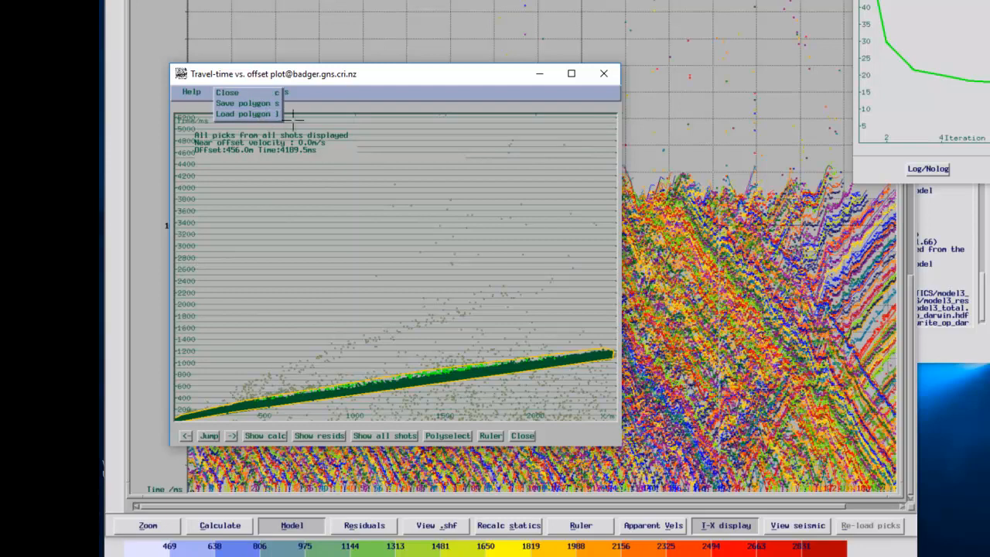
click(380, 102)
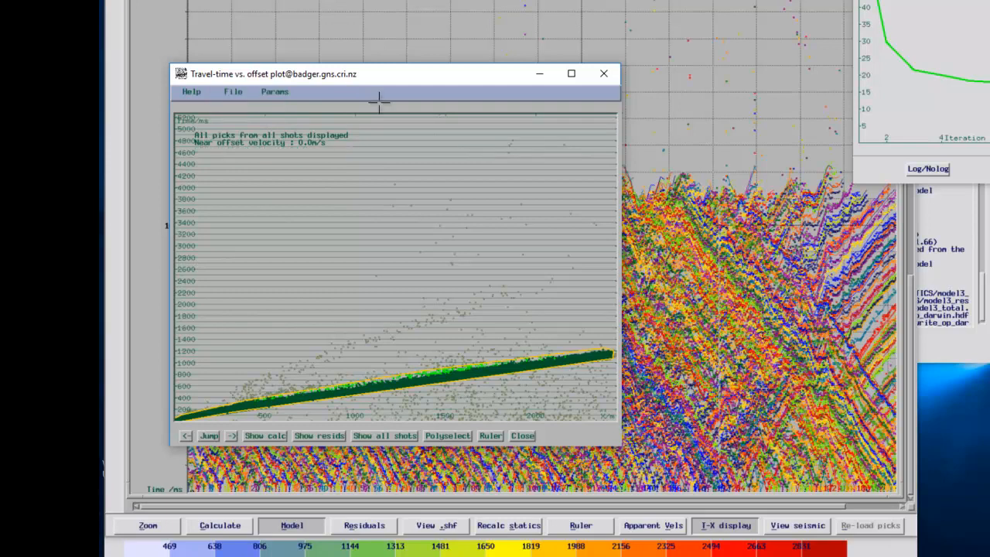
click(231, 92)
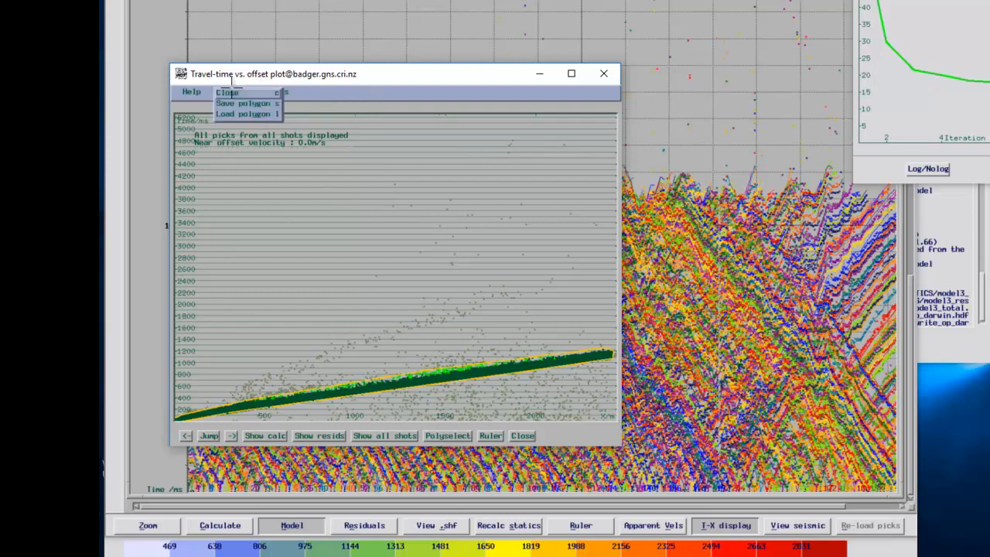
click(229, 92)
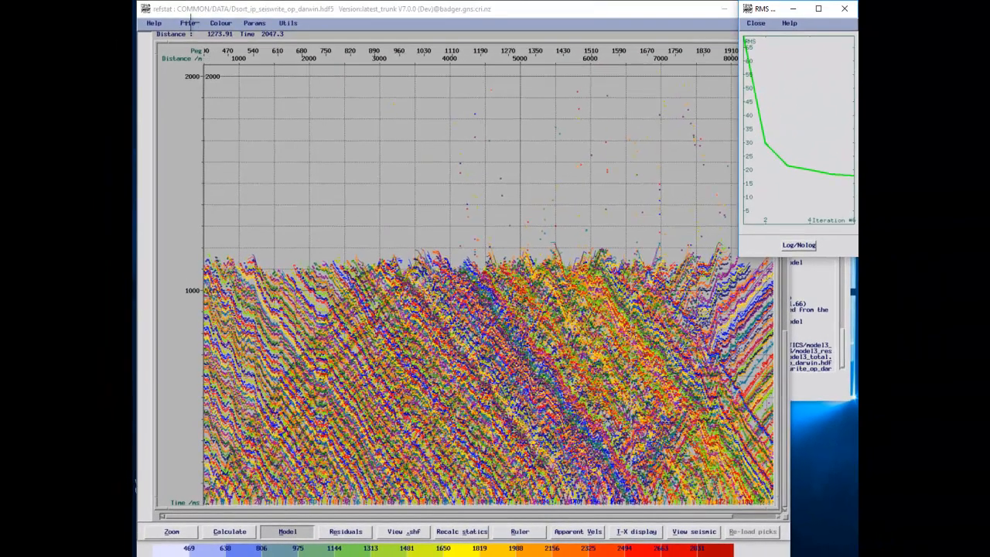
click(189, 23)
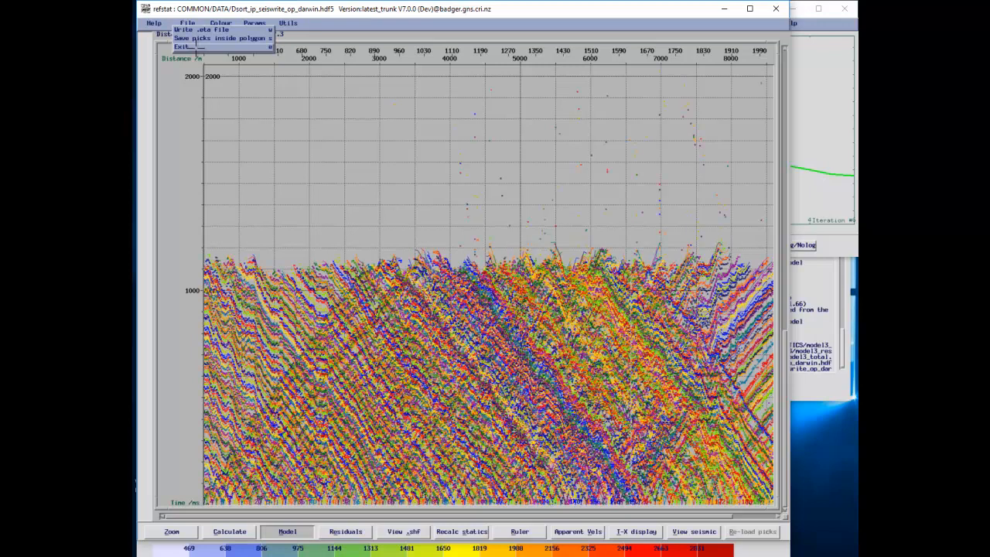
Step: Exit refstat and switch the launcher to the GENERAL_TESTING project's wavelet tools
click(198, 48)
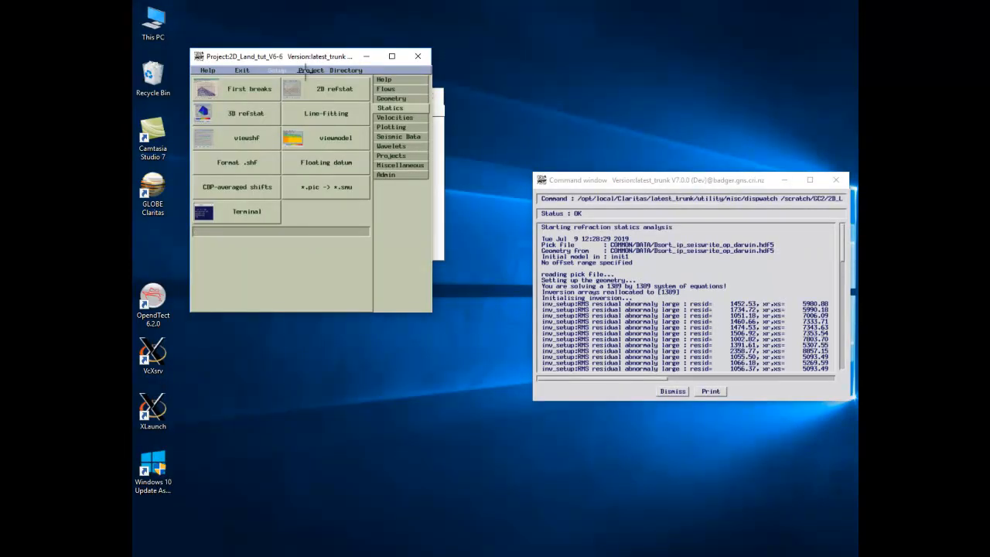
click(306, 71)
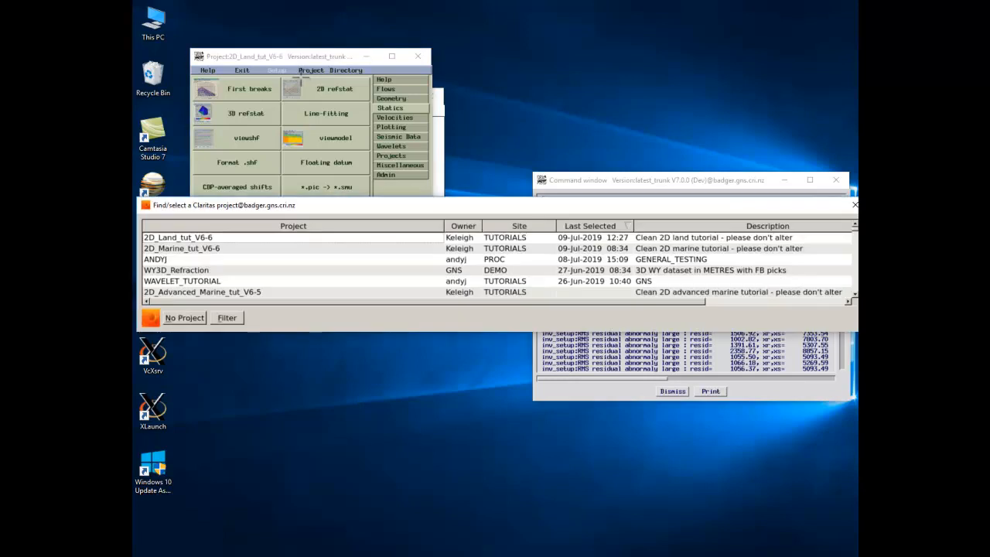
double_click(165, 260)
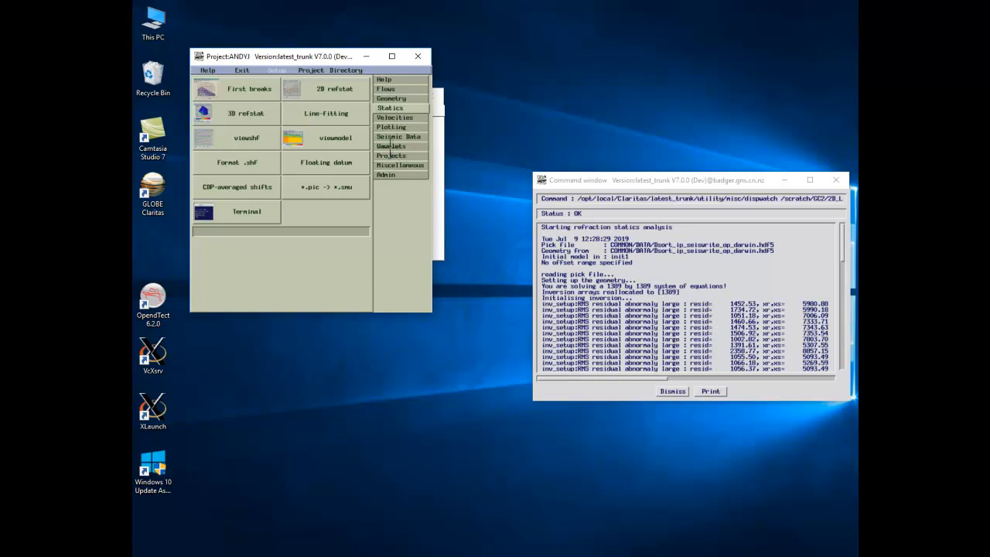
click(390, 146)
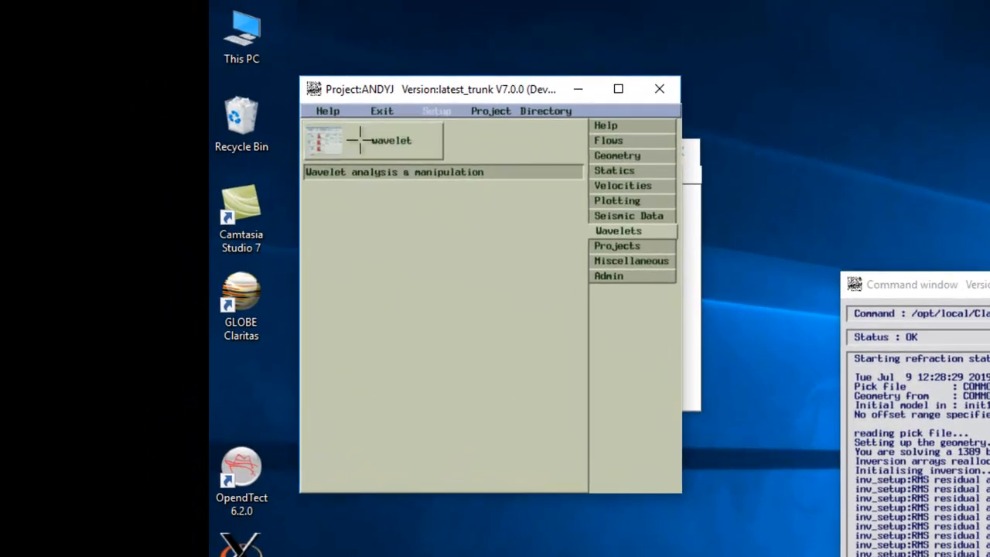
Step: Start the wavelet processing tool and choose to create a Vibroseis sweep wavelet
click(359, 140)
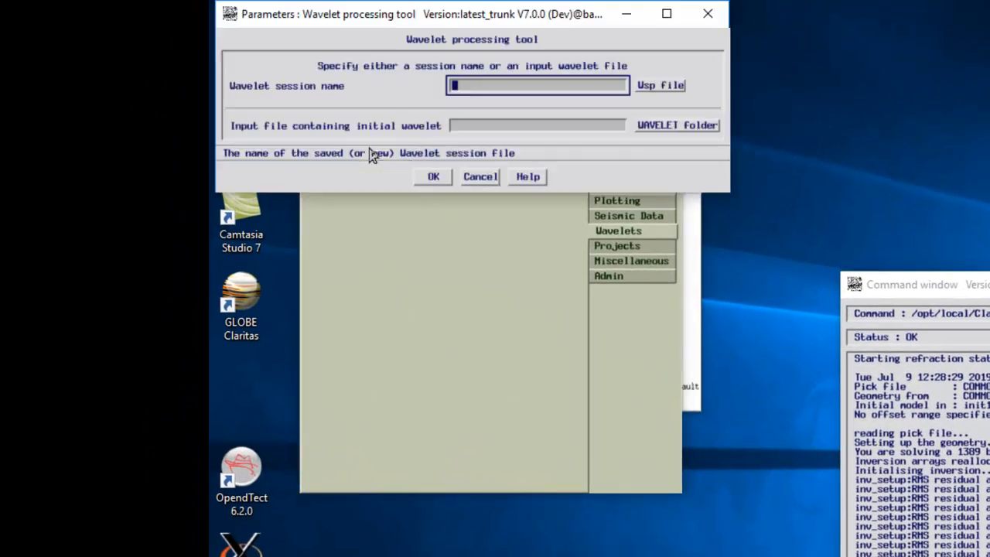
click(434, 177)
drag(582, 170, 210, 145)
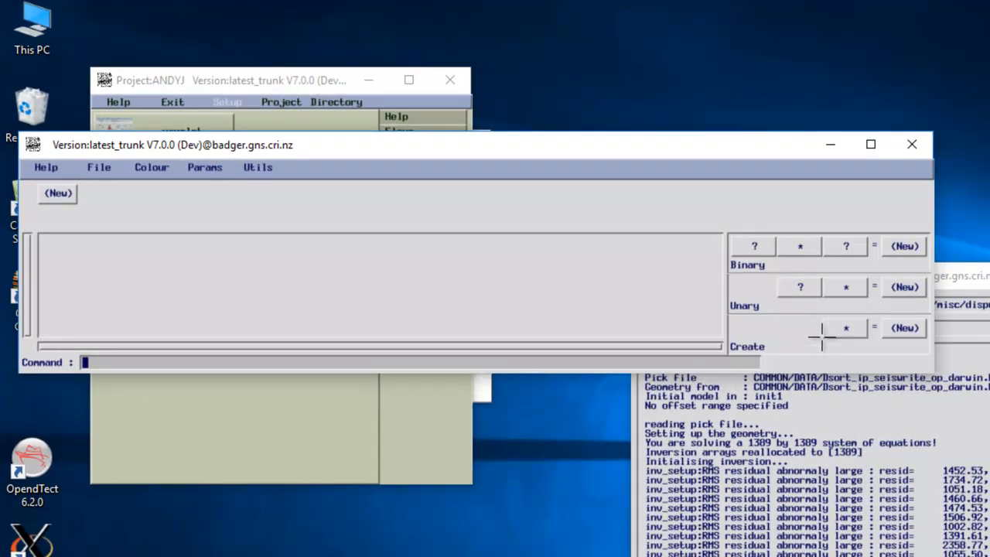
click(831, 328)
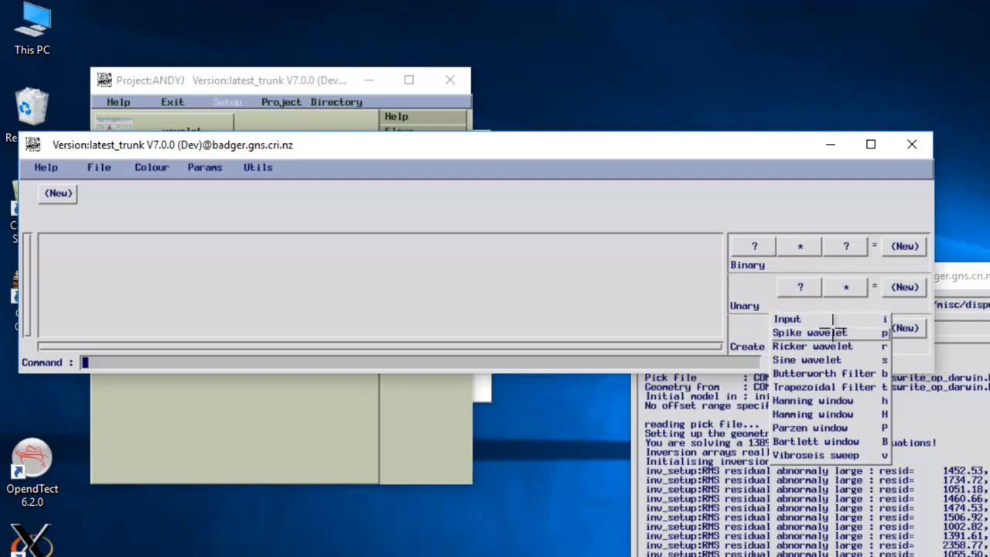
click(826, 455)
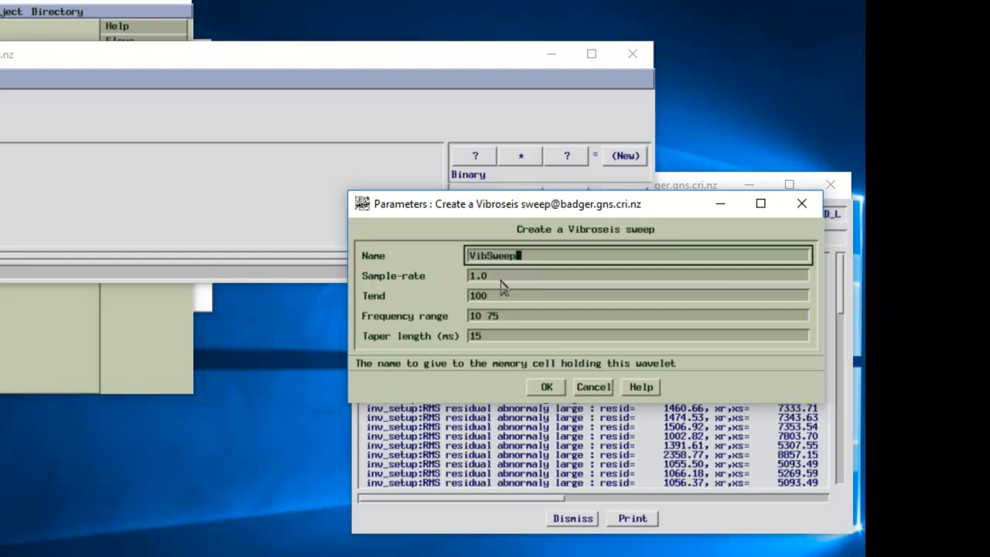
Step: Set the VibSweep end time to 1000 ms, keeping 1.0 sample rate, 10 75 Hz and 15 ms taper
click(508, 277)
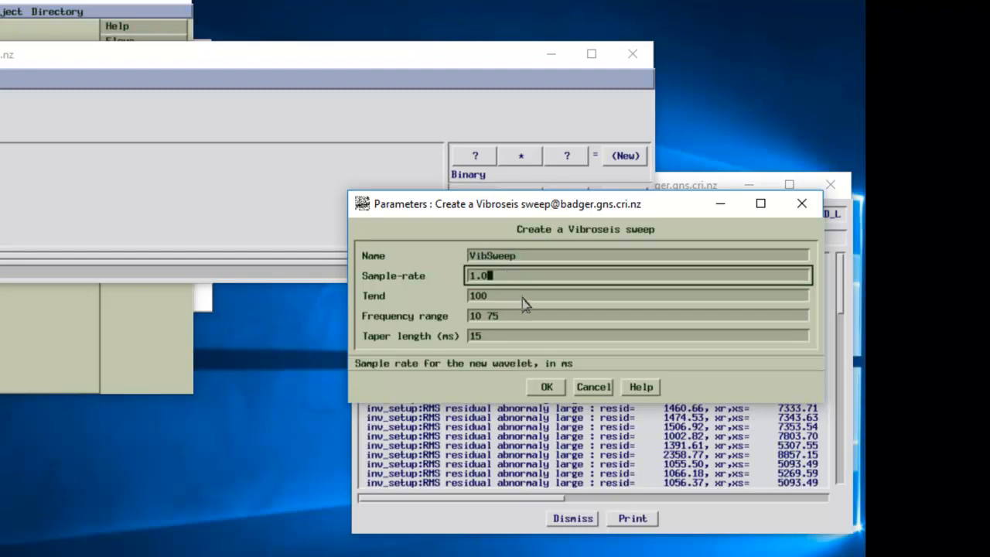
click(519, 296)
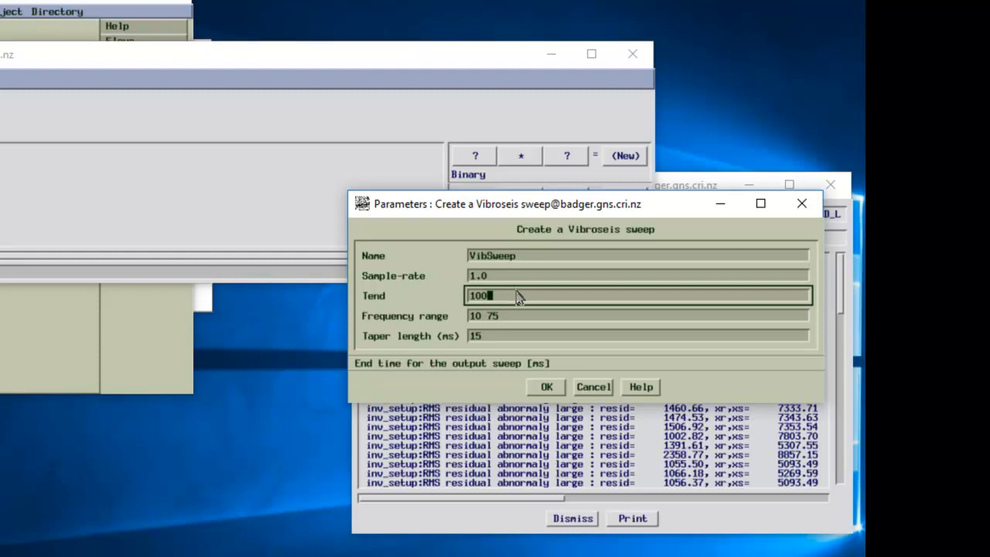
click(512, 317)
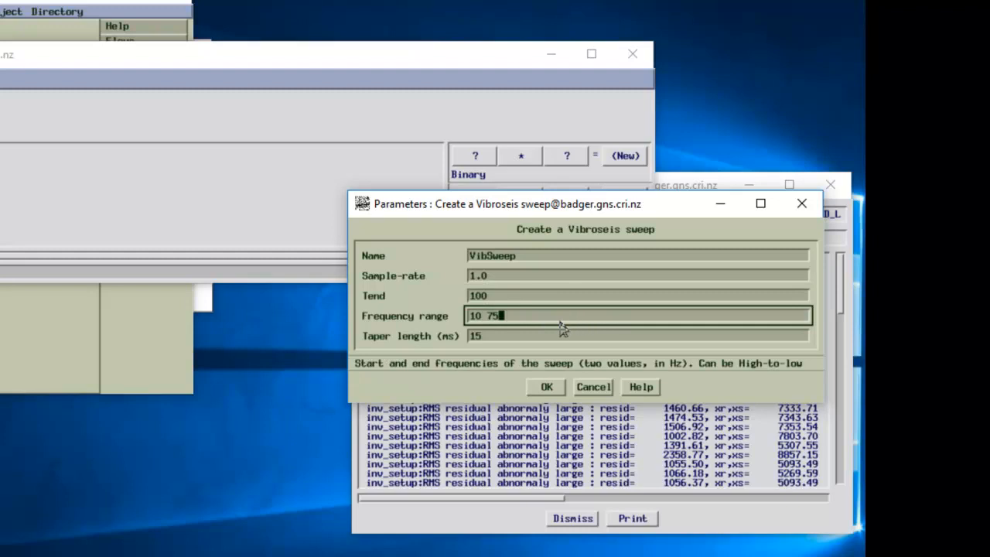
click(503, 297)
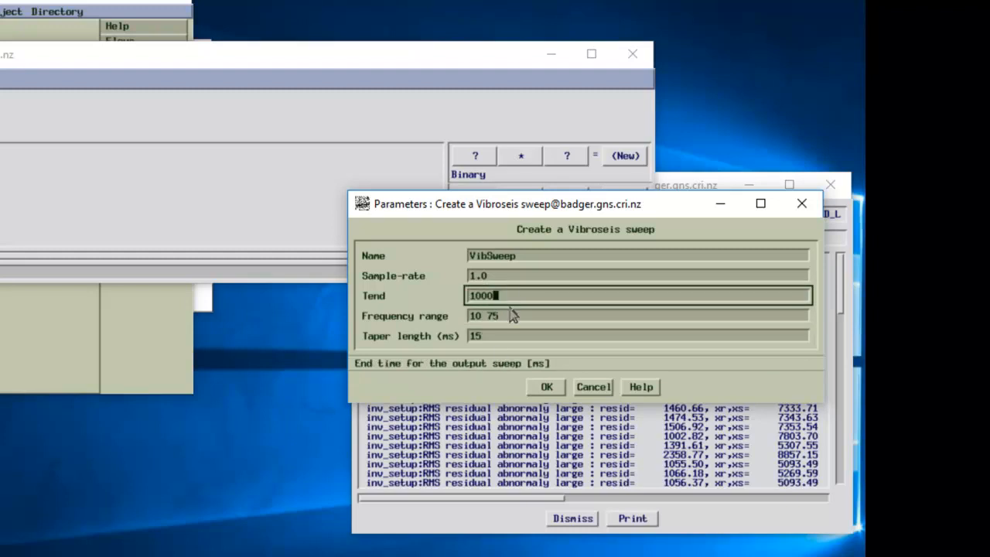
click(500, 338)
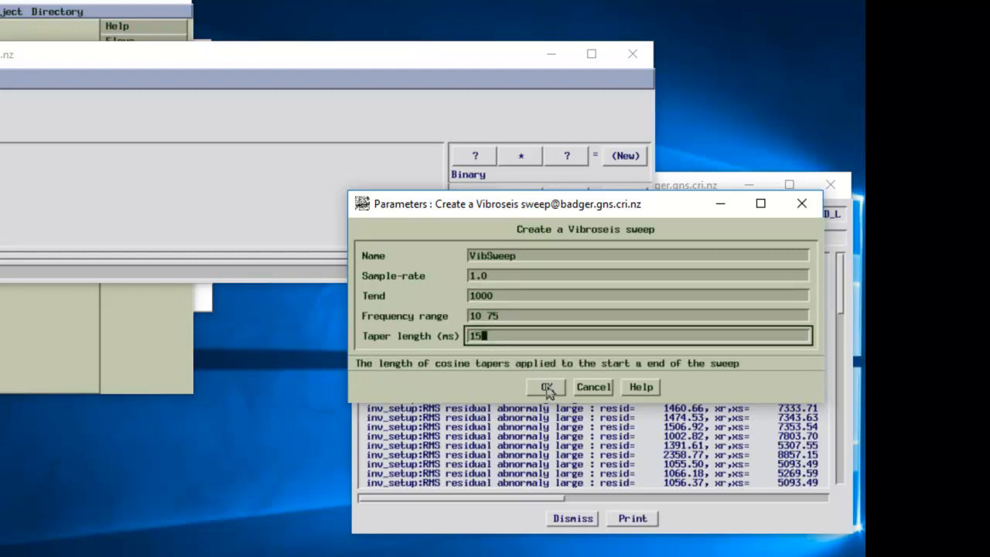
click(545, 388)
Step: Create the VibSweep sweep and write it out as the SEG-Y file Test_vibsweep_video
click(542, 387)
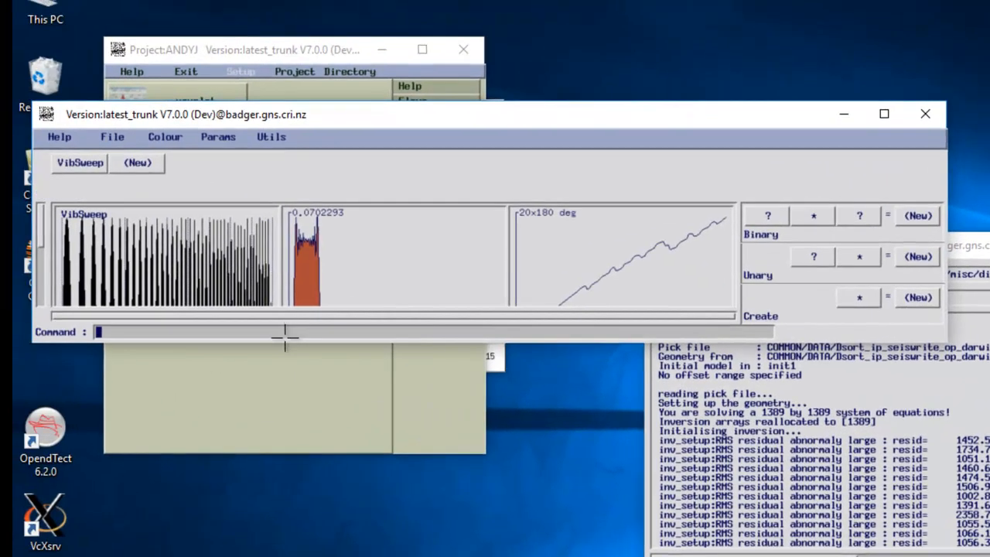
drag(283, 344, 298, 526)
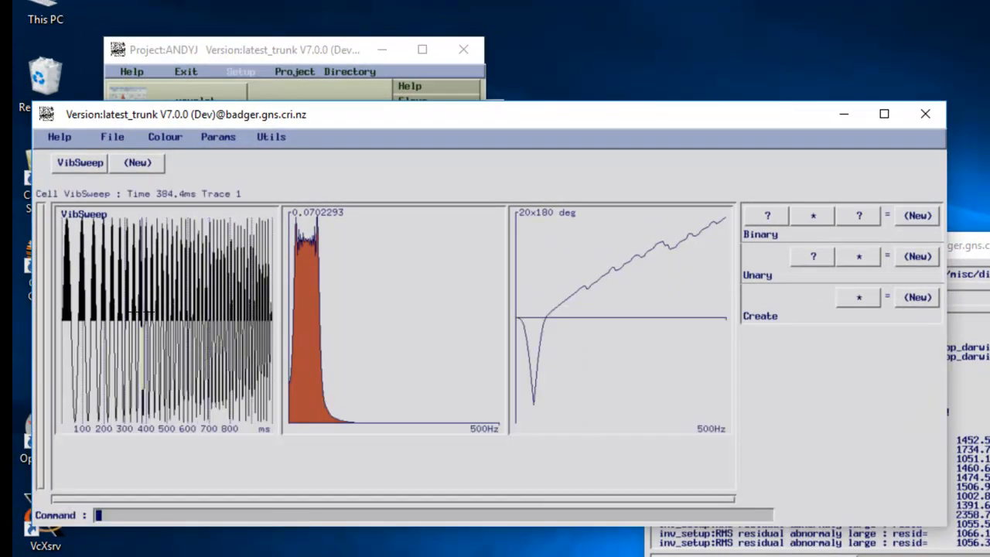
right_click(141, 313)
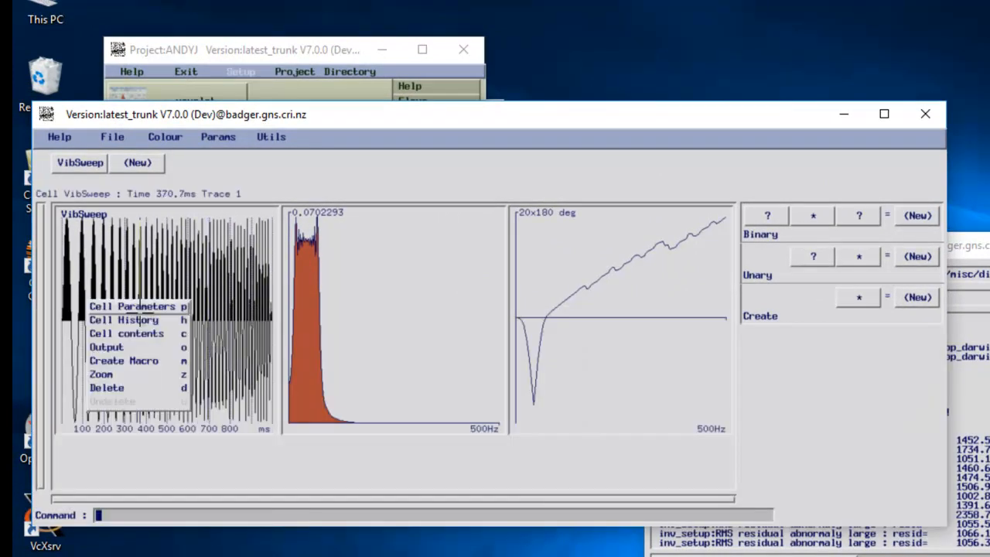
click(168, 345)
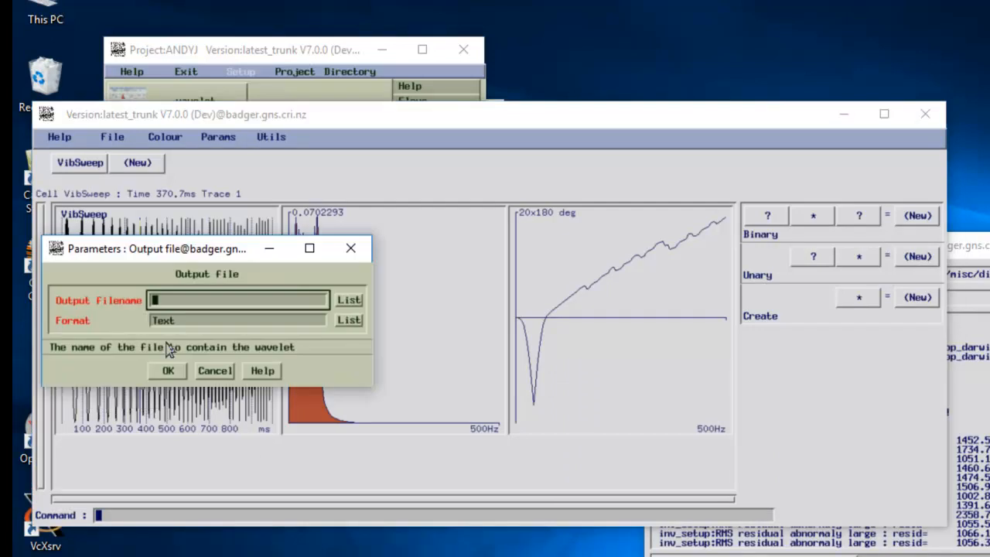
click(344, 326)
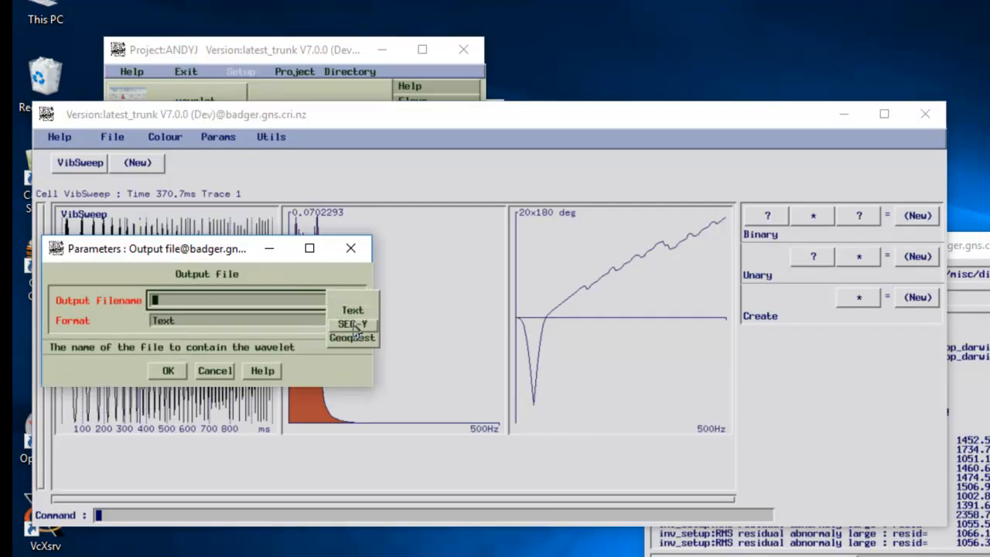
click(354, 327)
click(170, 304)
text(Tes)
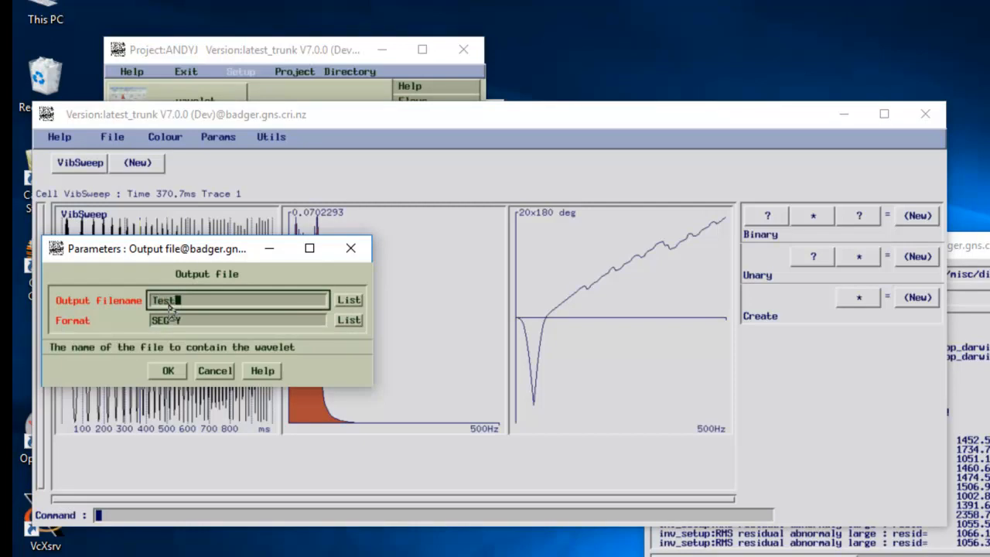
text(t_vibsweep_video)
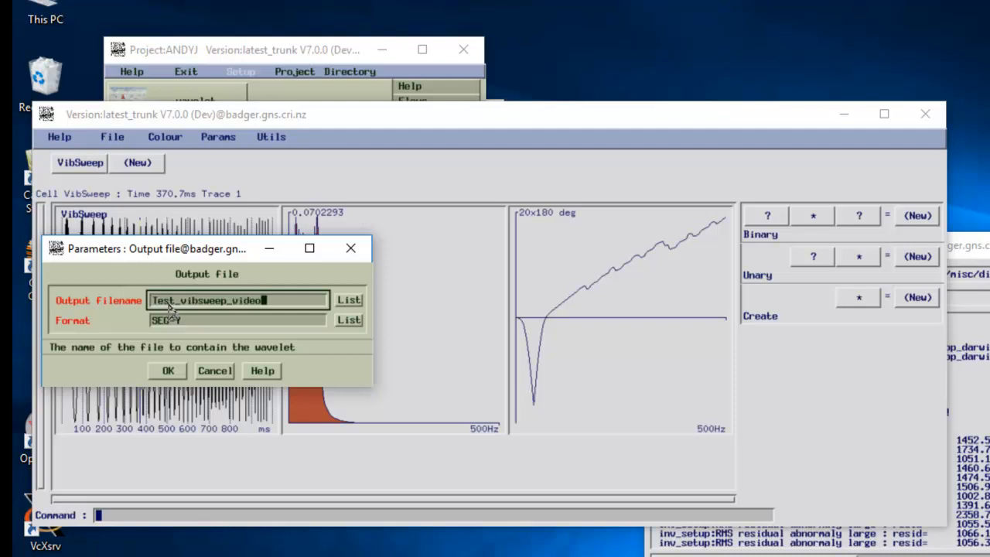
click(168, 370)
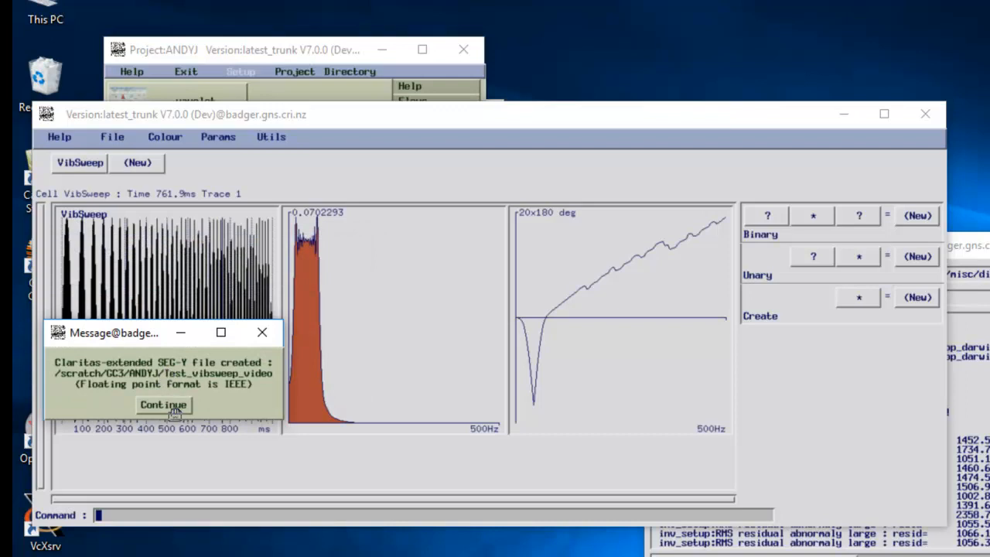
click(173, 410)
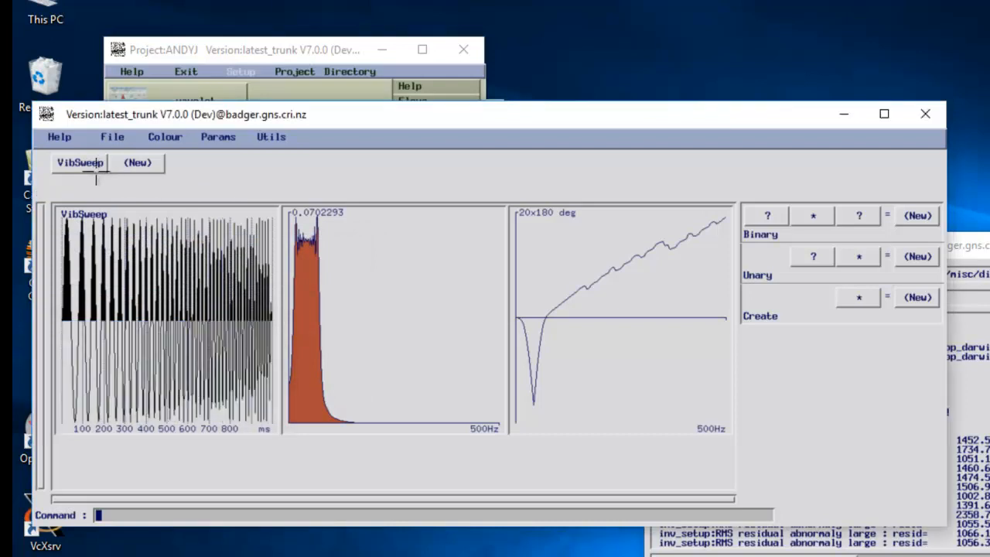
Step: Quit the sweep window discarding changes and show the Flows tools in the launcher
click(113, 137)
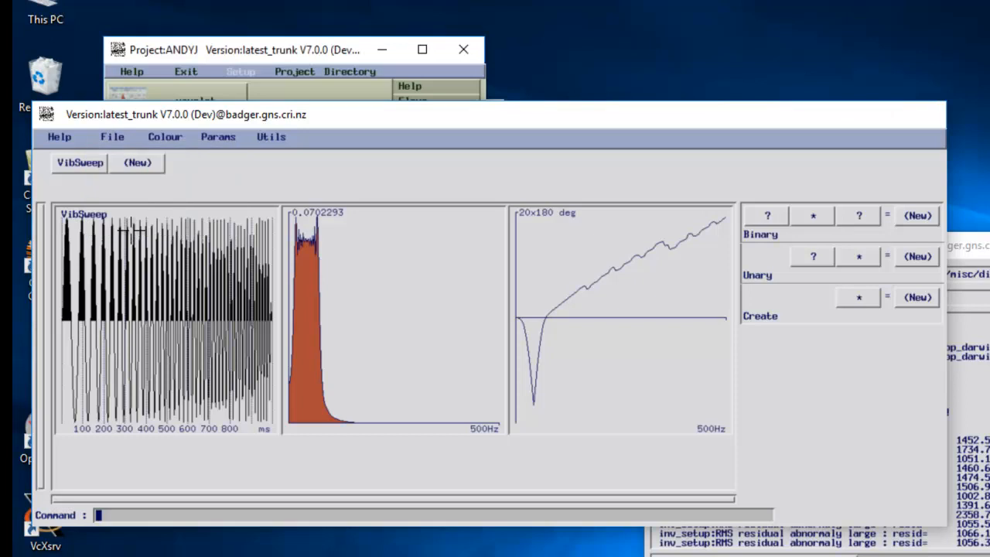
click(132, 228)
click(414, 101)
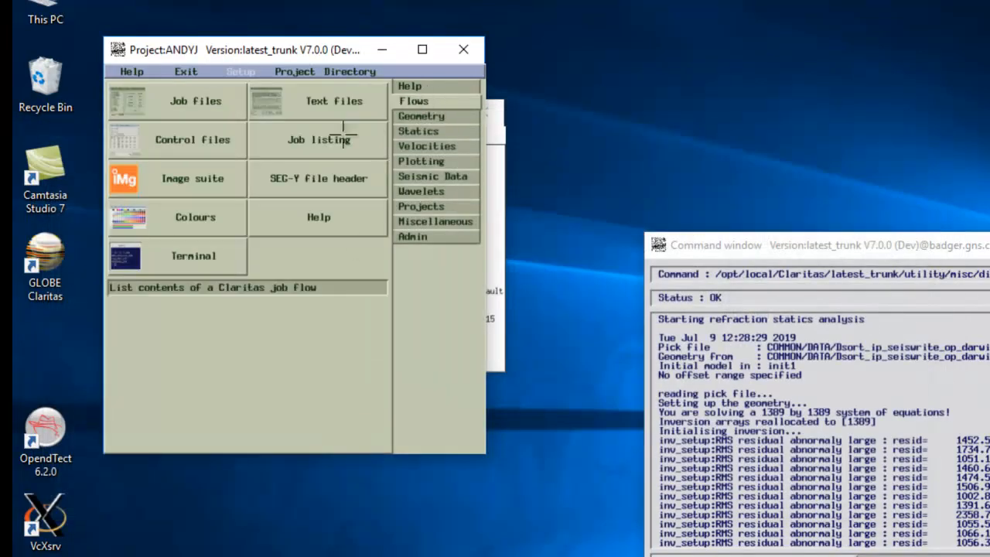
Step: Open the Test_synth_vibcorr.job file in the job editor, sorting files newest first
click(195, 102)
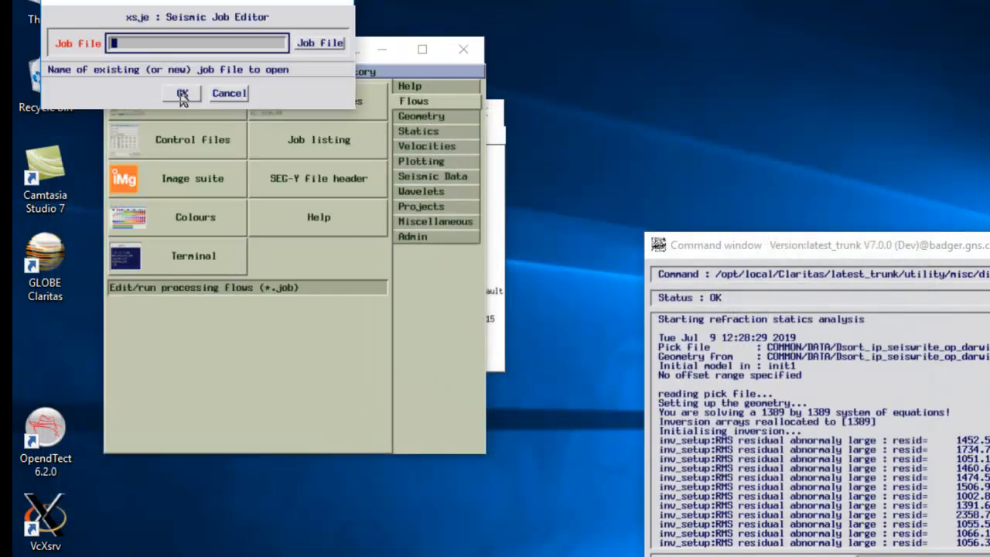
click(318, 44)
click(568, 431)
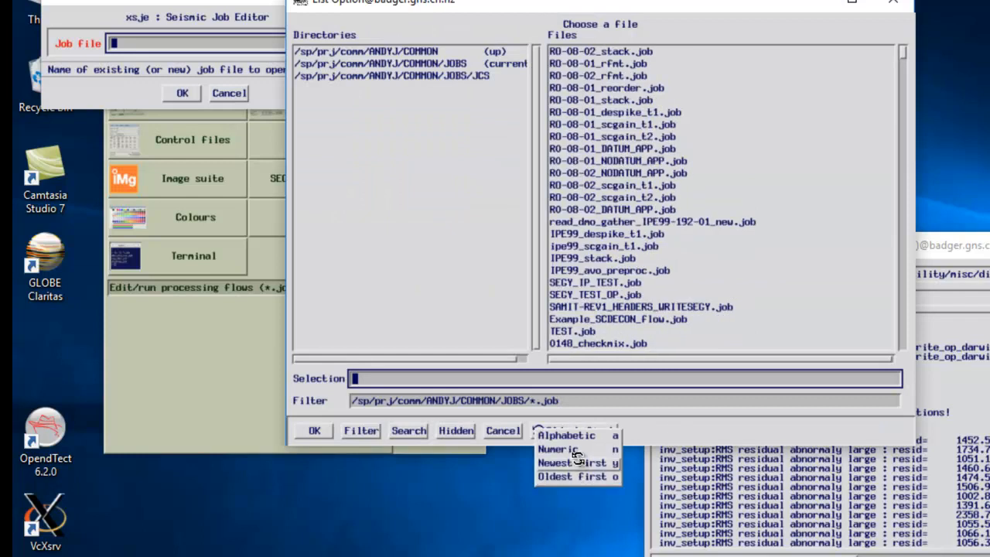
click(580, 462)
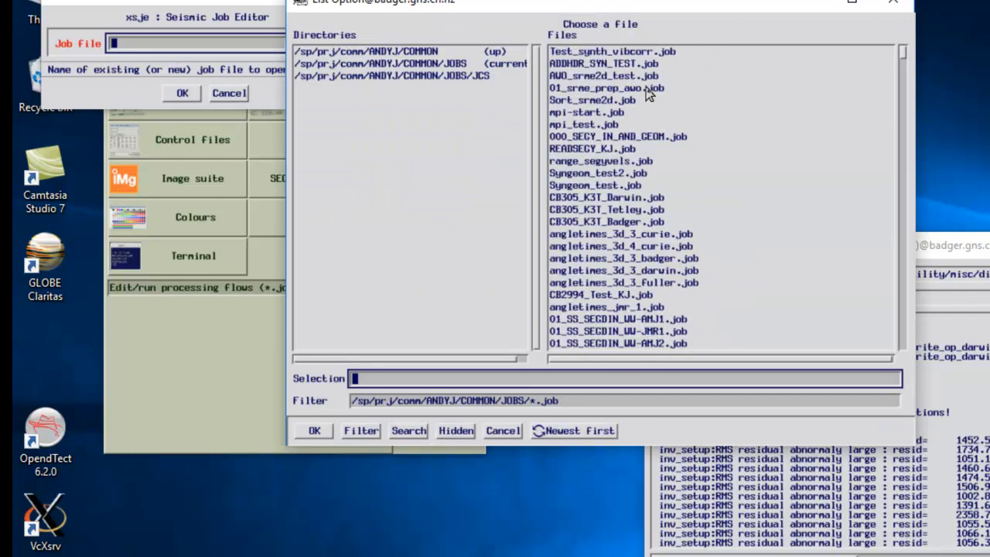
double_click(618, 51)
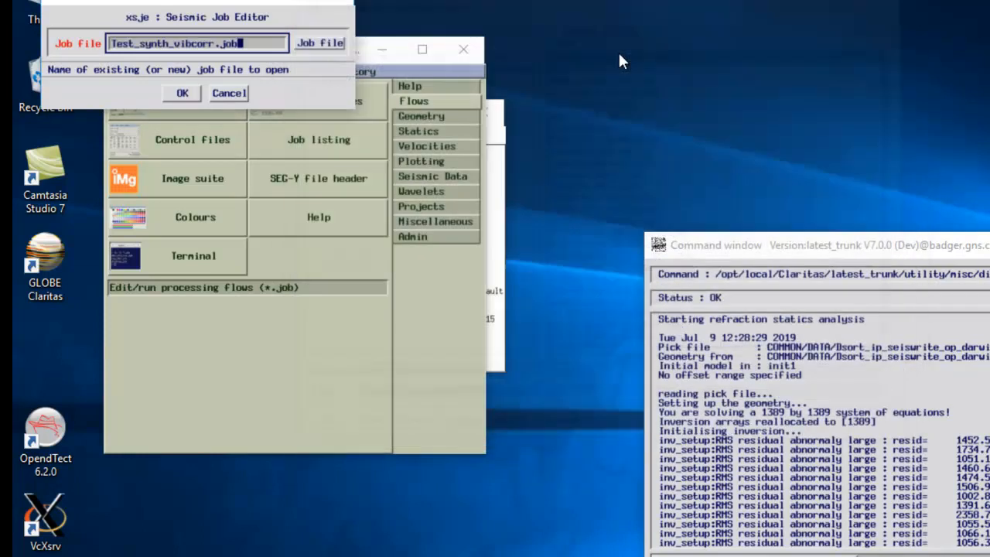
click(186, 97)
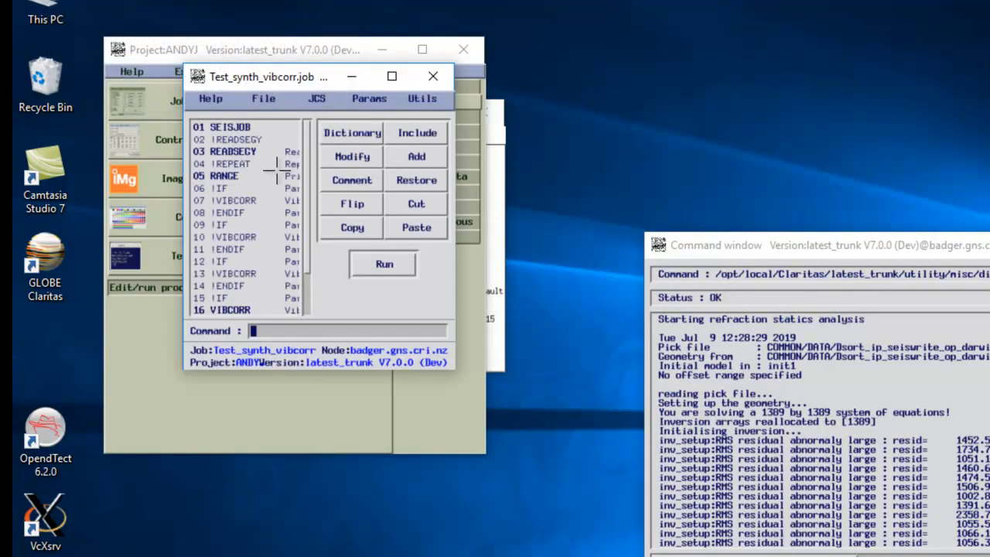
Step: Check the VIBCORR parameters, turn SEISWRITE off and XVIEW on, and run the job
scroll(302, 199, down, 2)
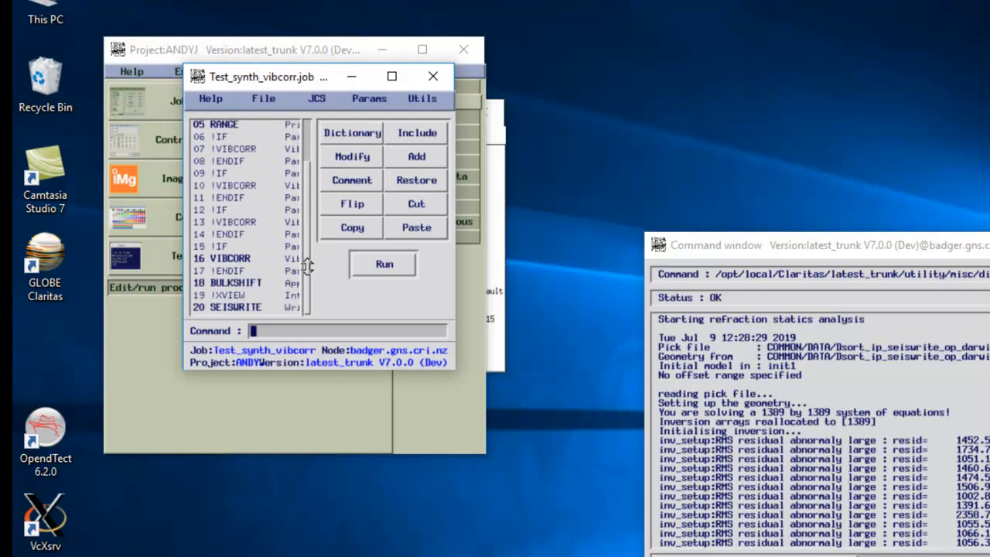
double_click(218, 258)
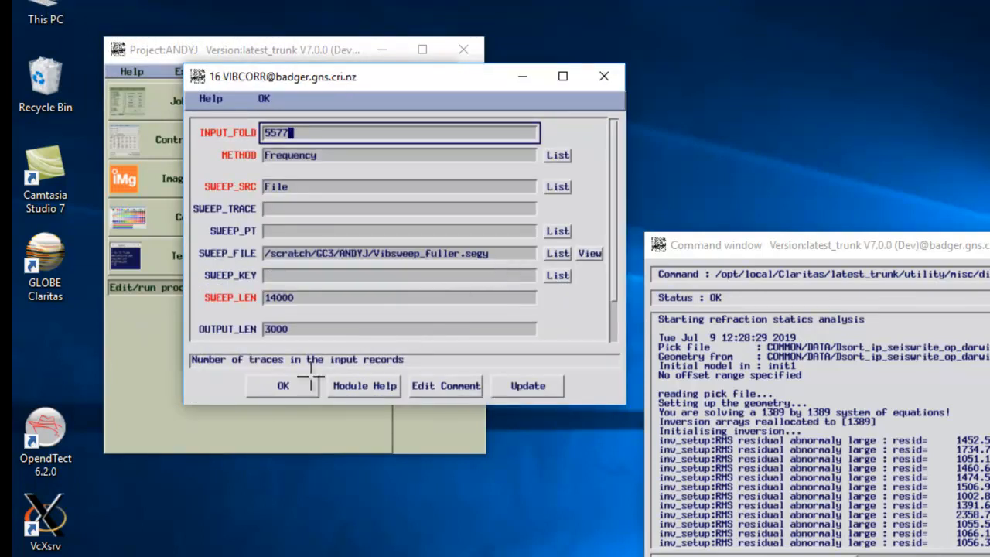
click(280, 387)
click(245, 308)
click(353, 208)
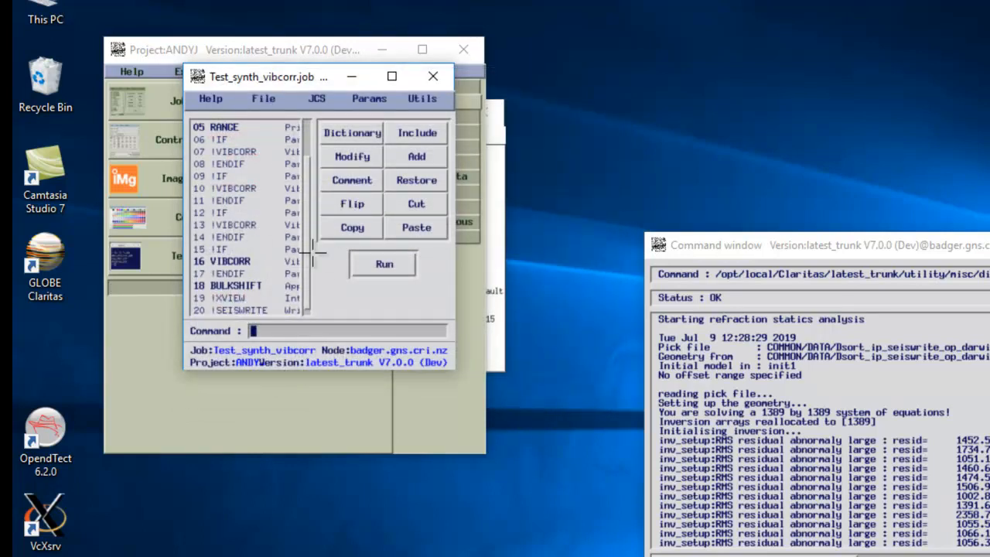
click(246, 298)
click(352, 204)
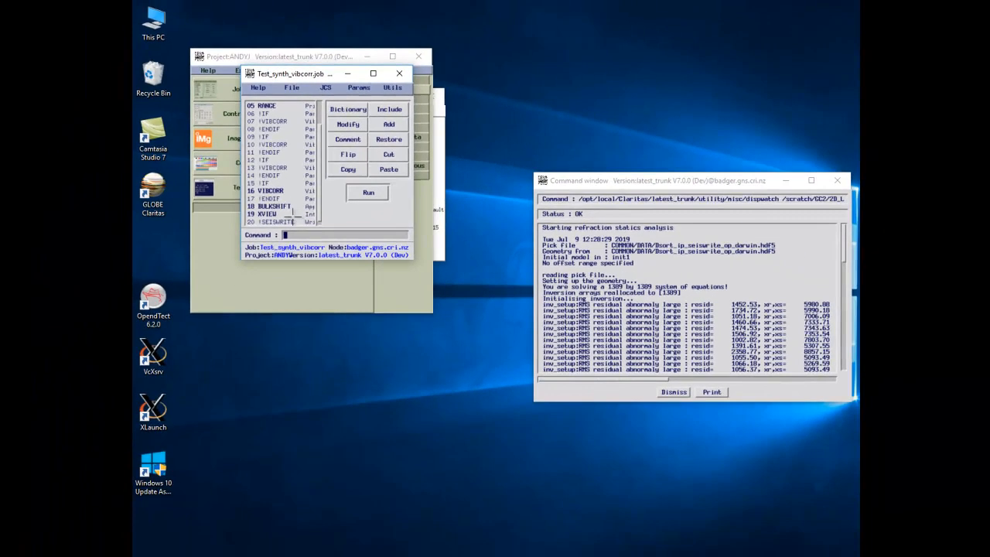
click(368, 192)
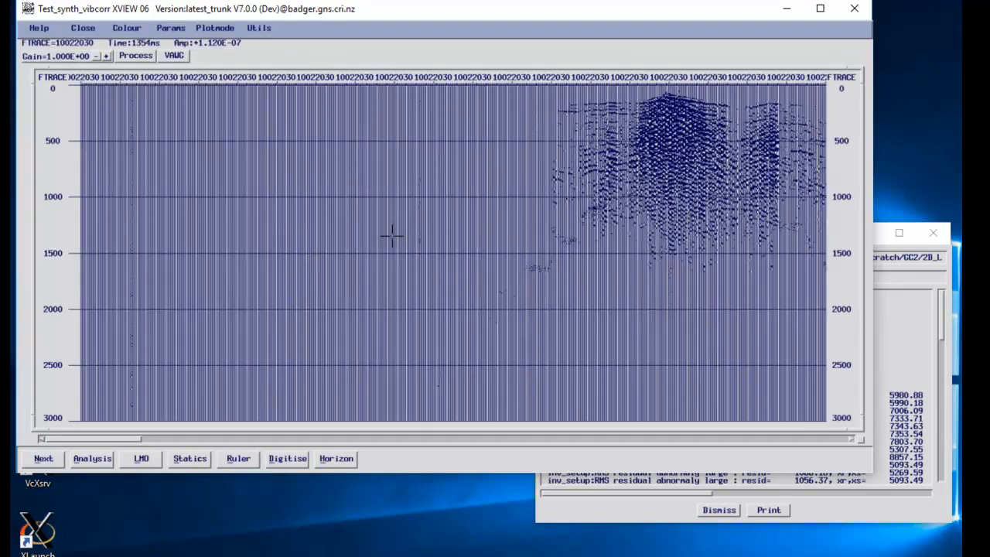
Step: Apply agc as the viewer's processing sequence, then close the XVIEW seismic viewer
click(145, 56)
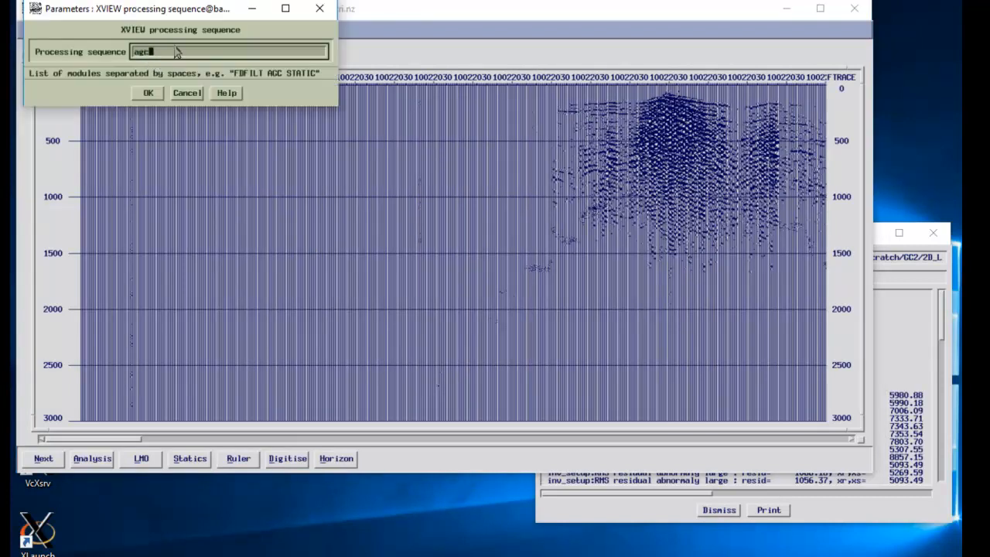
key(Return)
key(Return)
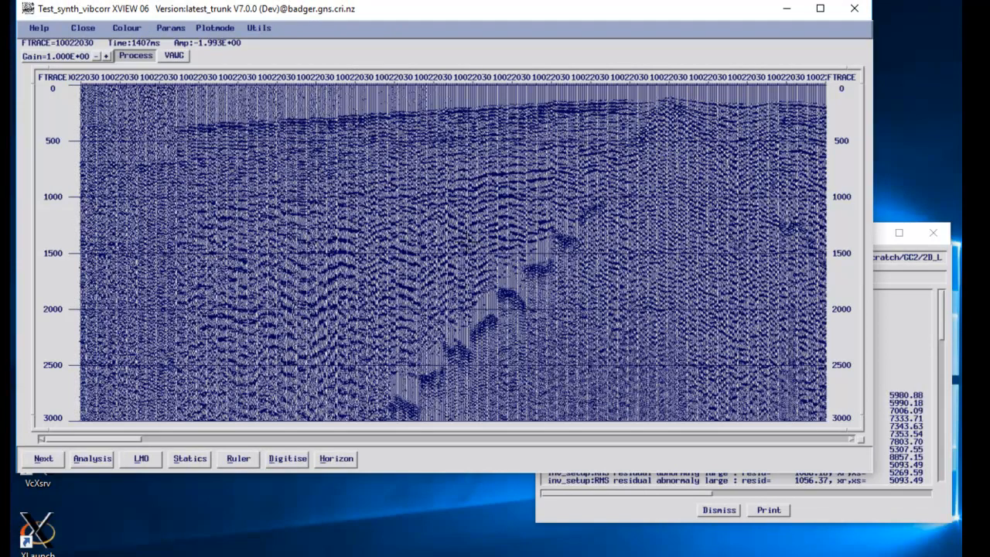
click(83, 28)
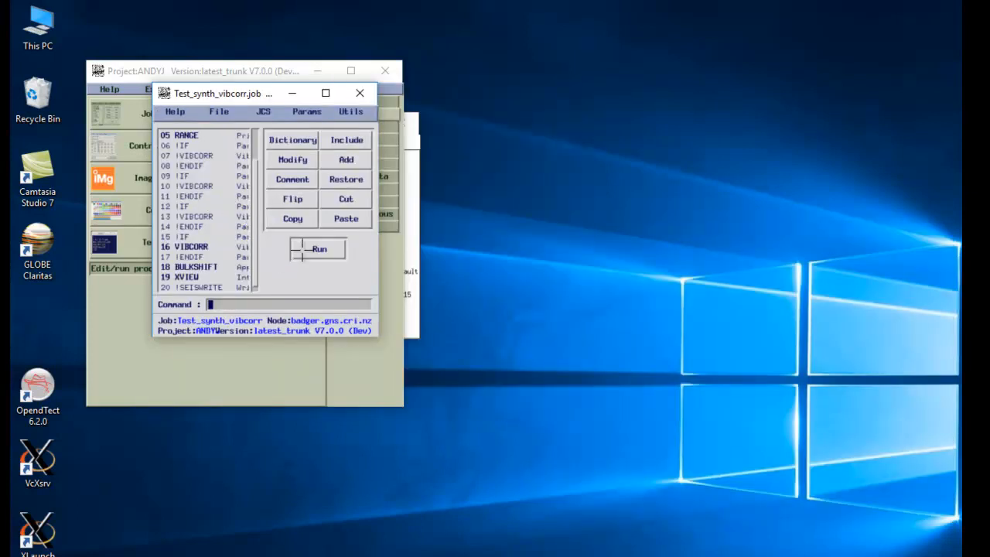
Step: Rerun Test_synth_vibcorr and close its XVIEW seismic display so the run completes, logged as Test_synth_vibcorr.log.14
click(303, 249)
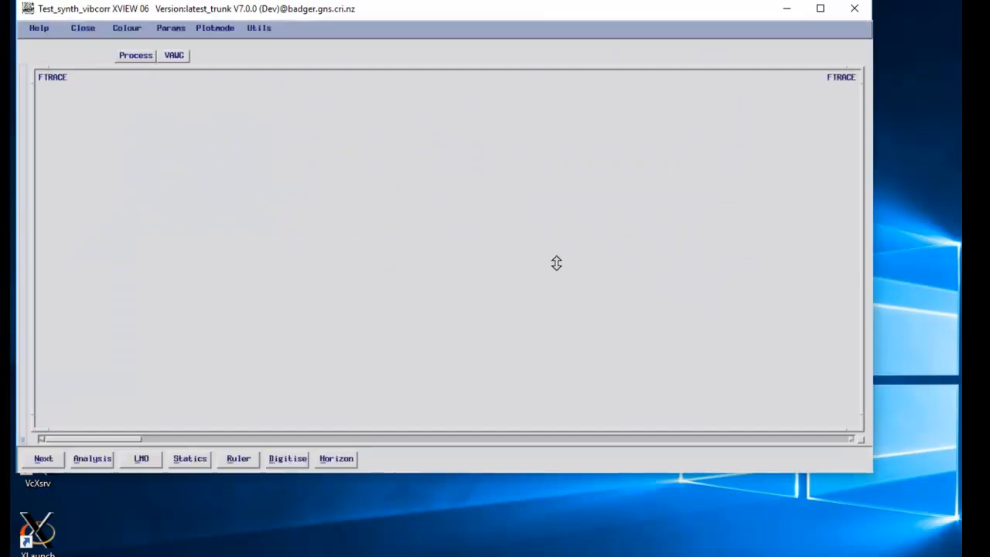
drag(332, 10, 384, 254)
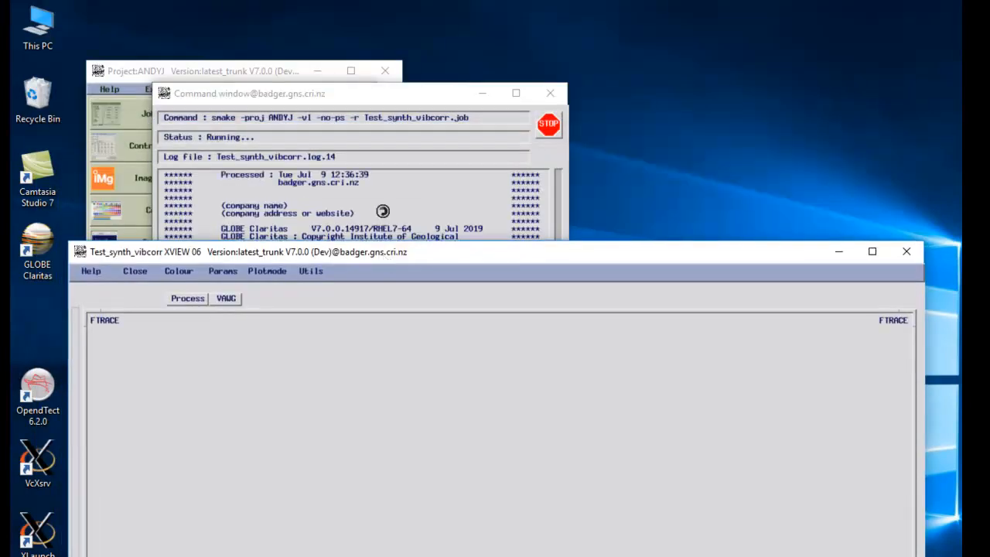
click(379, 178)
mouse_move(551, 310)
mouse_down()
mouse_move(545, 220)
mouse_move(544, 354)
mouse_move(543, 308)
mouse_up()
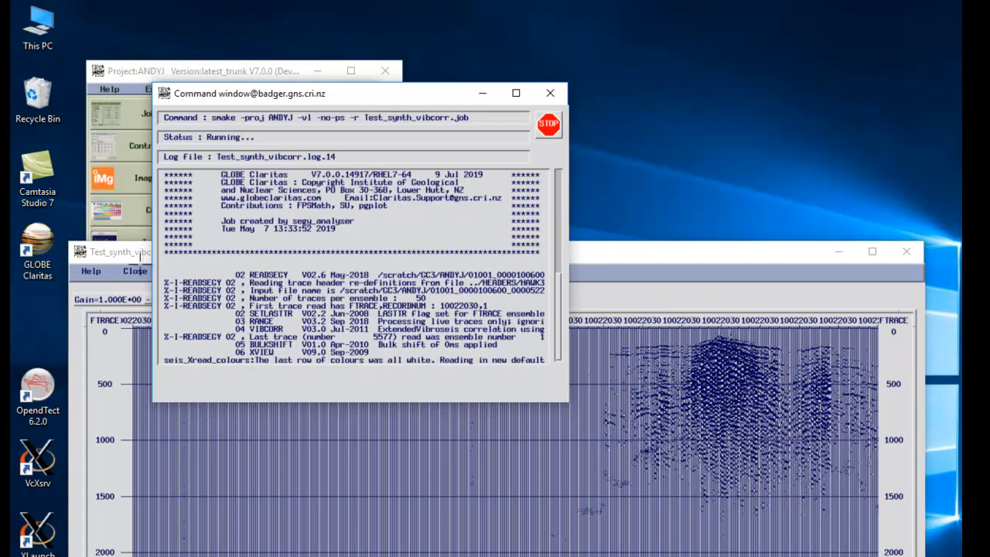
click(135, 271)
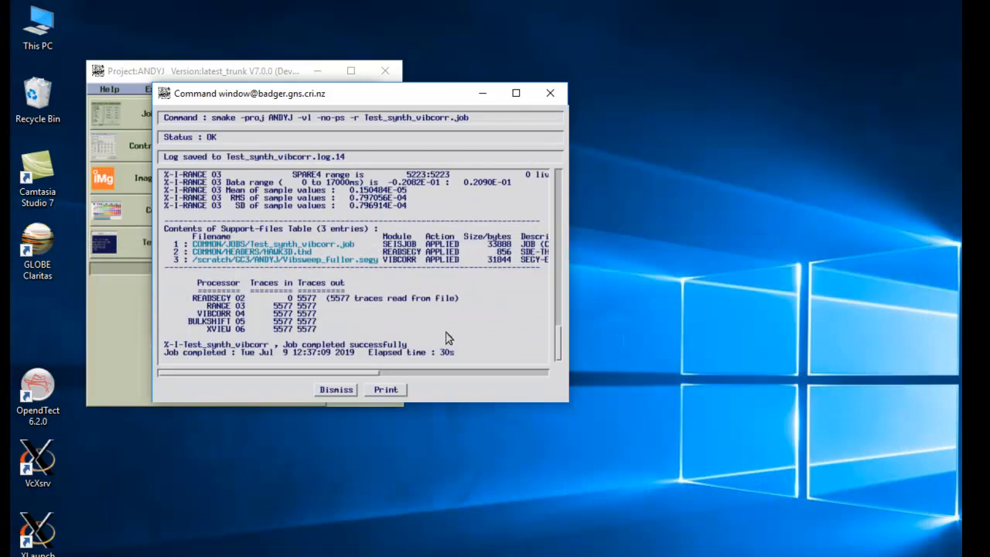
Step: Dismiss the finished run's log, then Save & Exit the Test_synth_vibcorr job editor
click(342, 389)
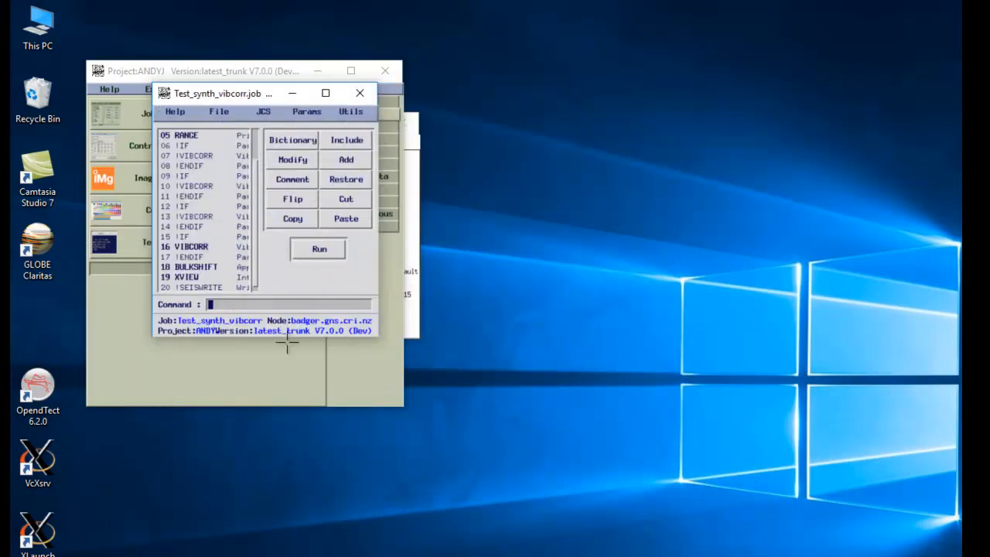
click(217, 113)
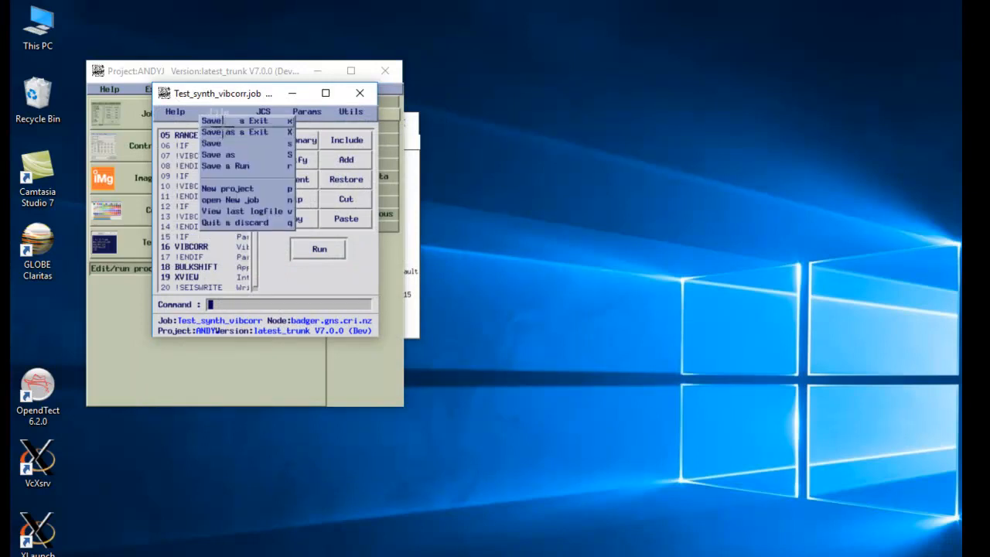
click(222, 121)
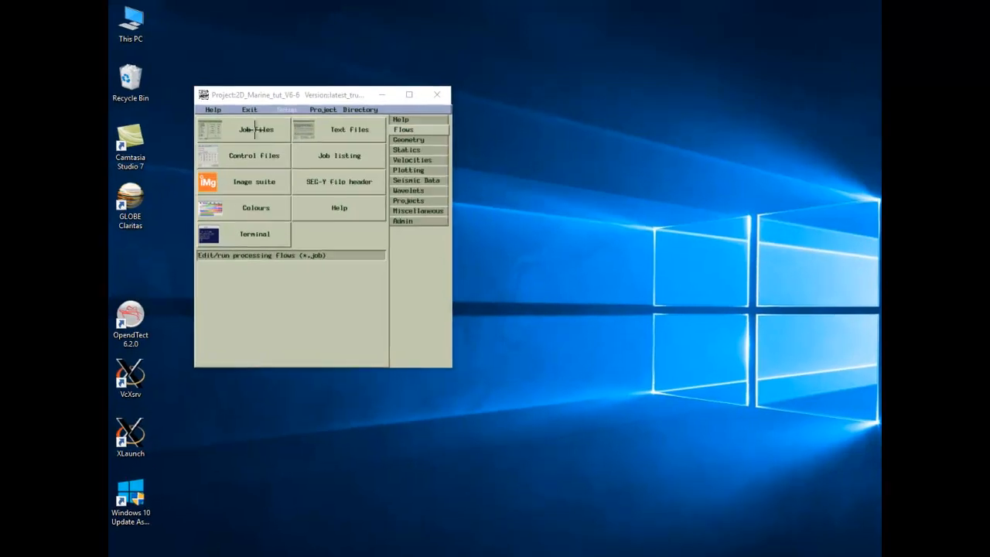
Step: Open Denoise_tf_test3.job from the job files and show its 02 DENOISE_TF parameters
click(270, 121)
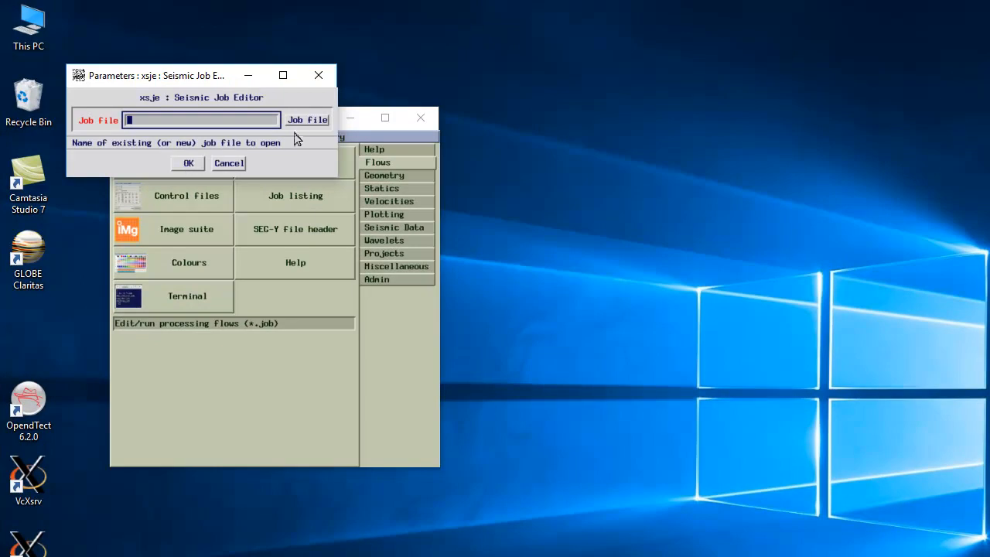
click(303, 123)
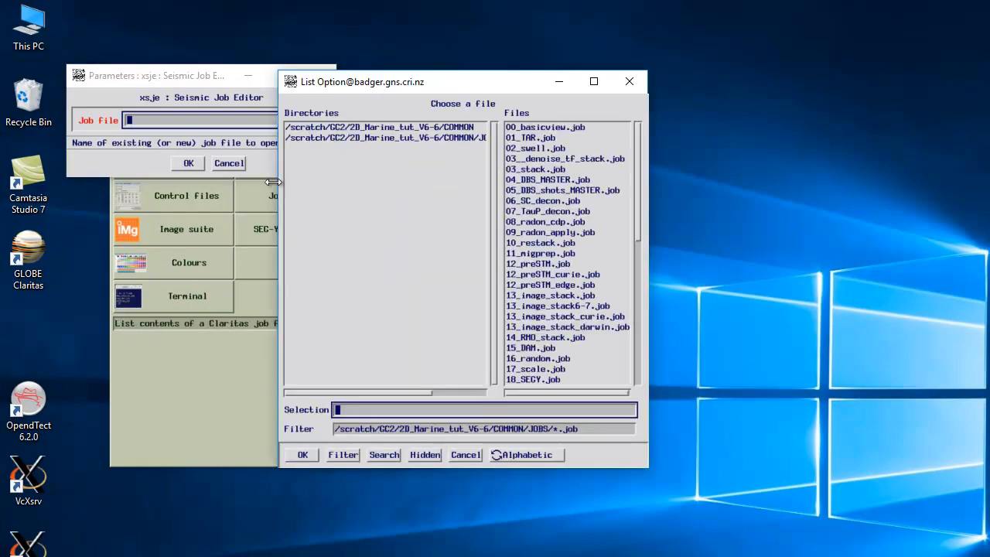
drag(634, 200, 634, 272)
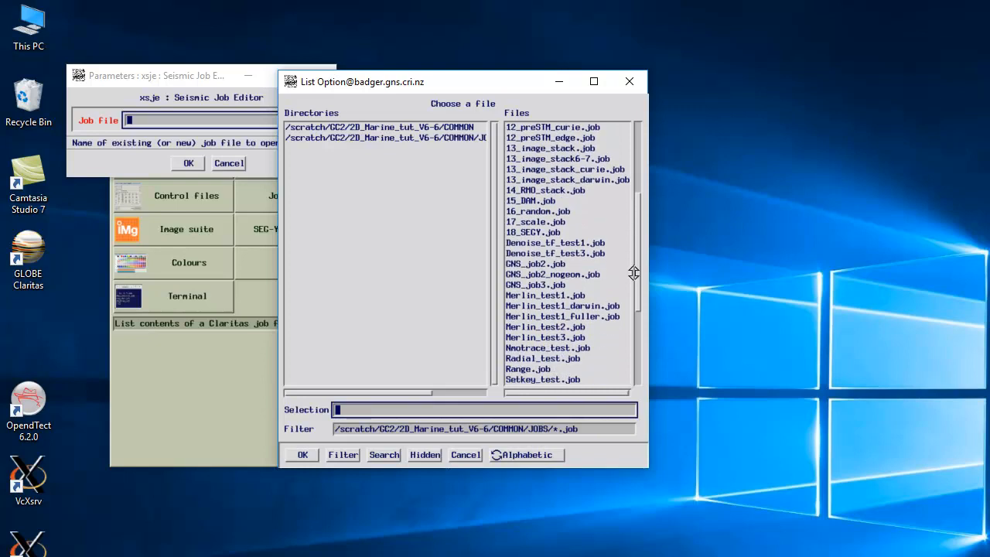
click(541, 243)
double_click(545, 253)
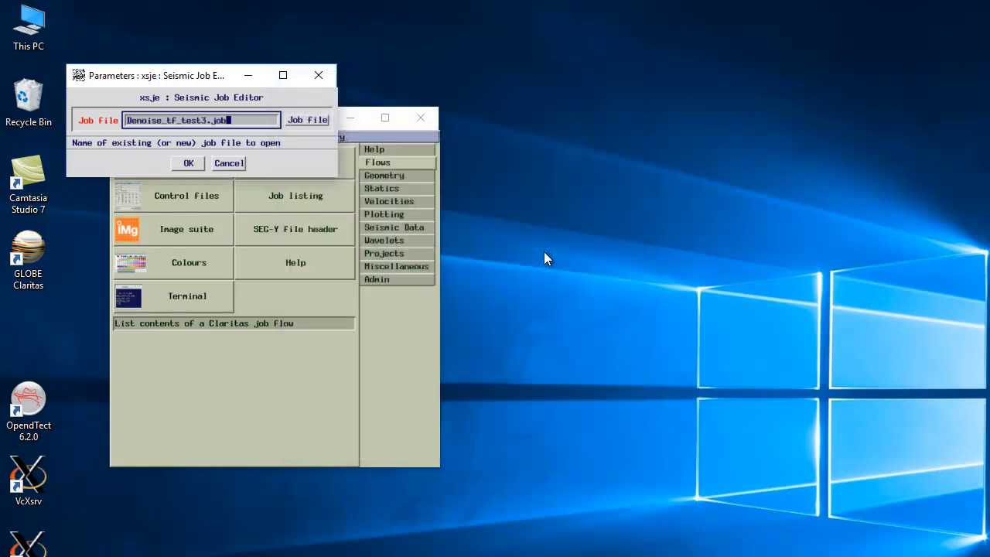
click(188, 163)
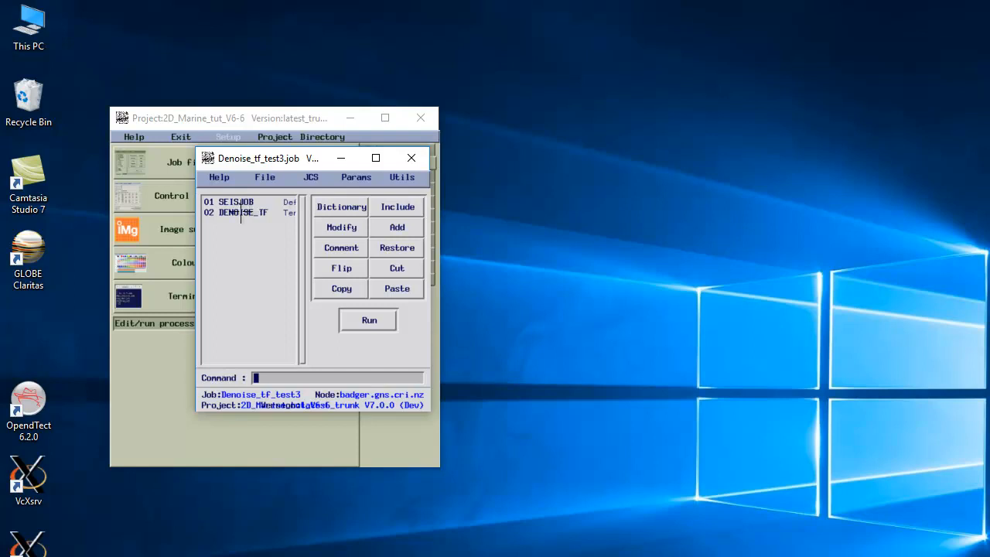
click(241, 214)
double_click(241, 213)
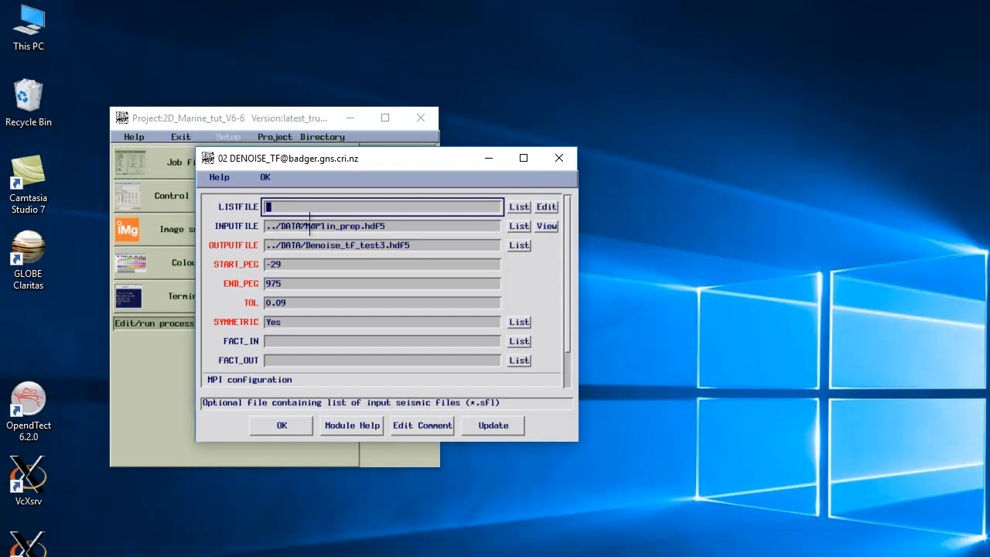
click(410, 225)
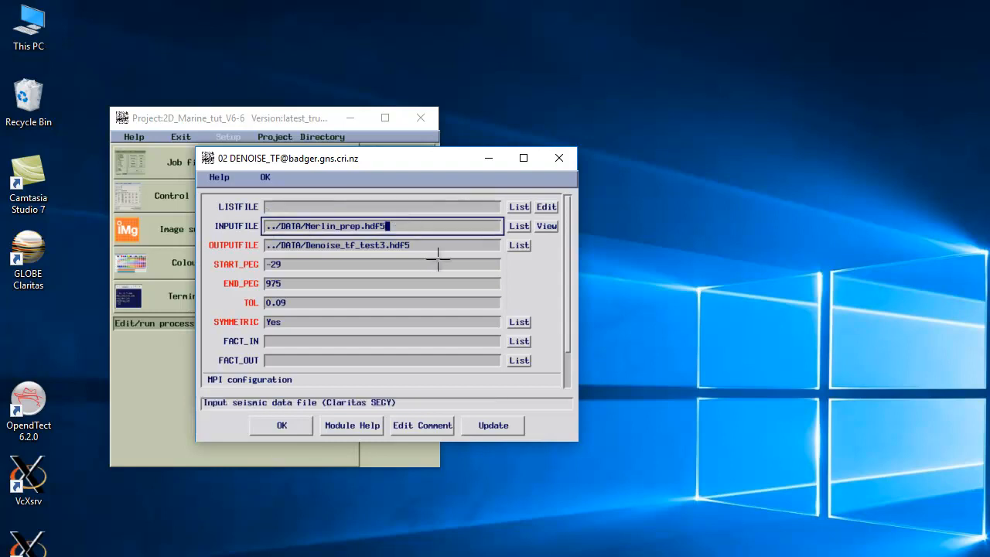
click(433, 245)
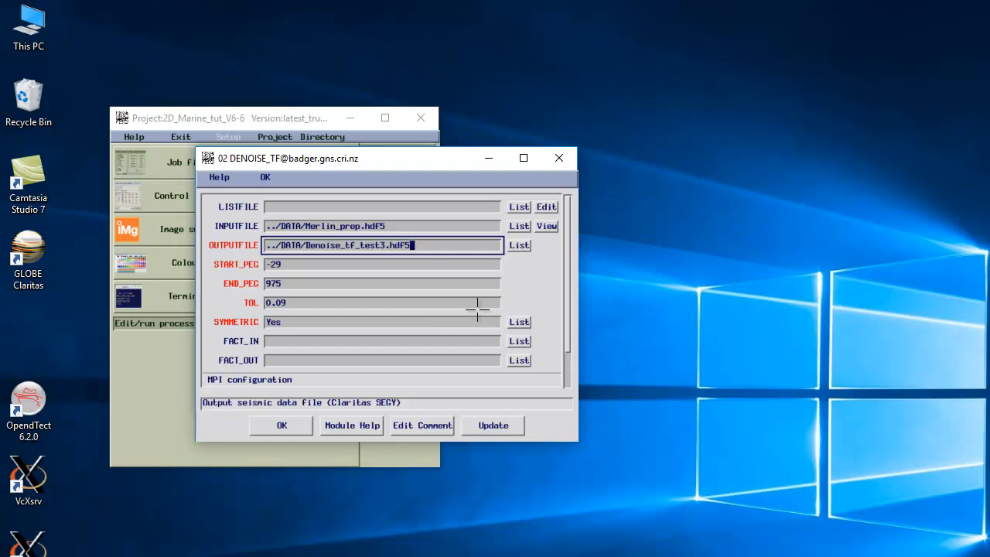
click(311, 265)
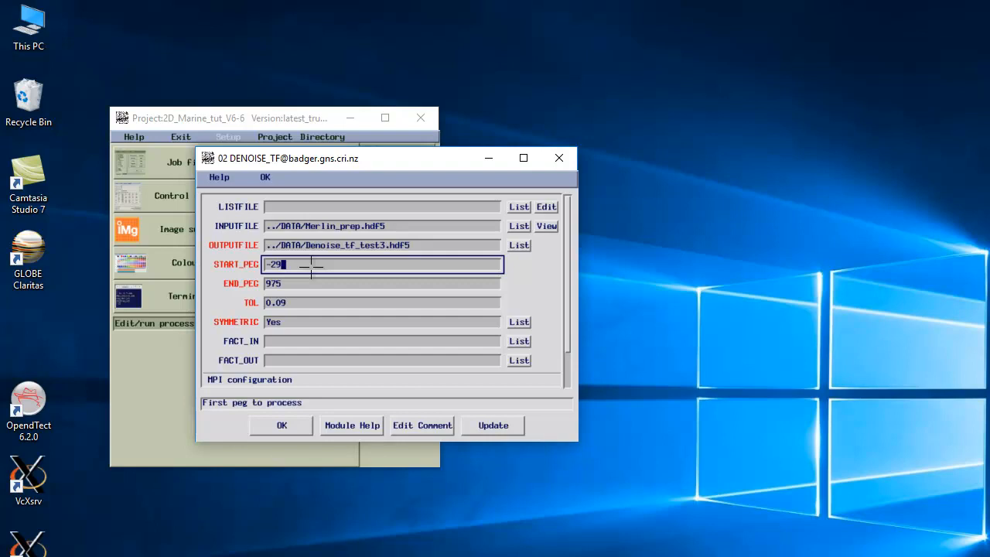
click(308, 284)
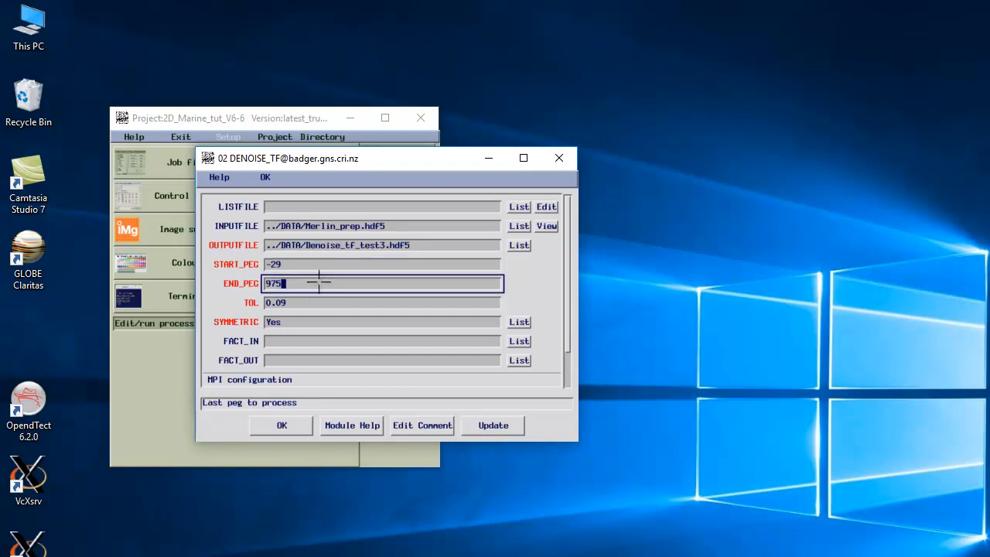
click(315, 302)
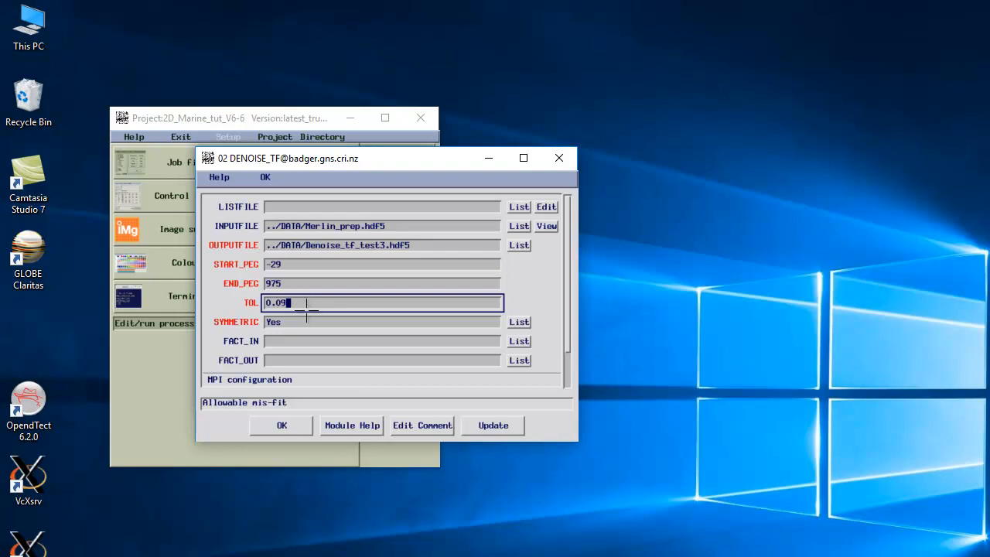
Step: Review SYMMETRIC, FACT_IN and FACT_OUT, keep TOTAL_PROCS at 16, and accept DENOISE_TF
click(301, 321)
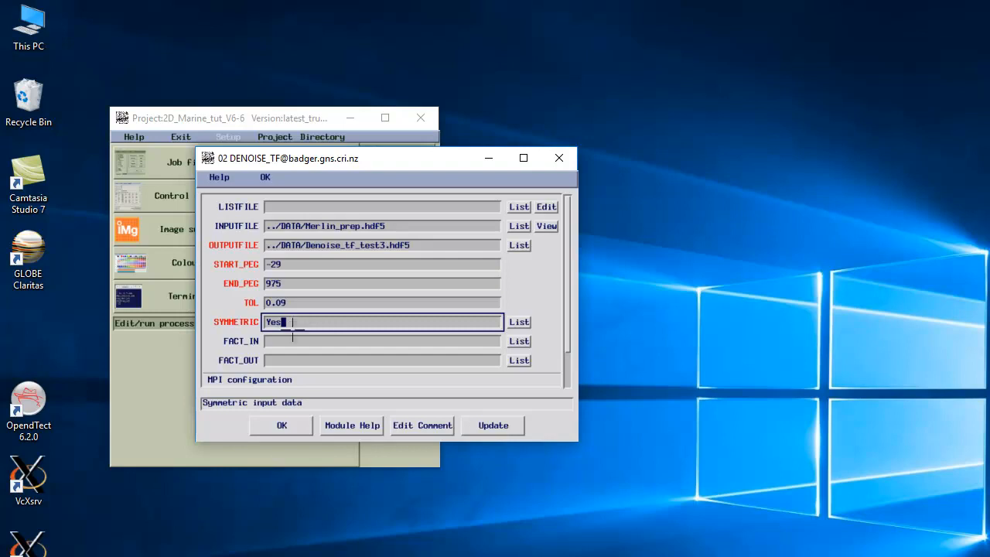
click(294, 340)
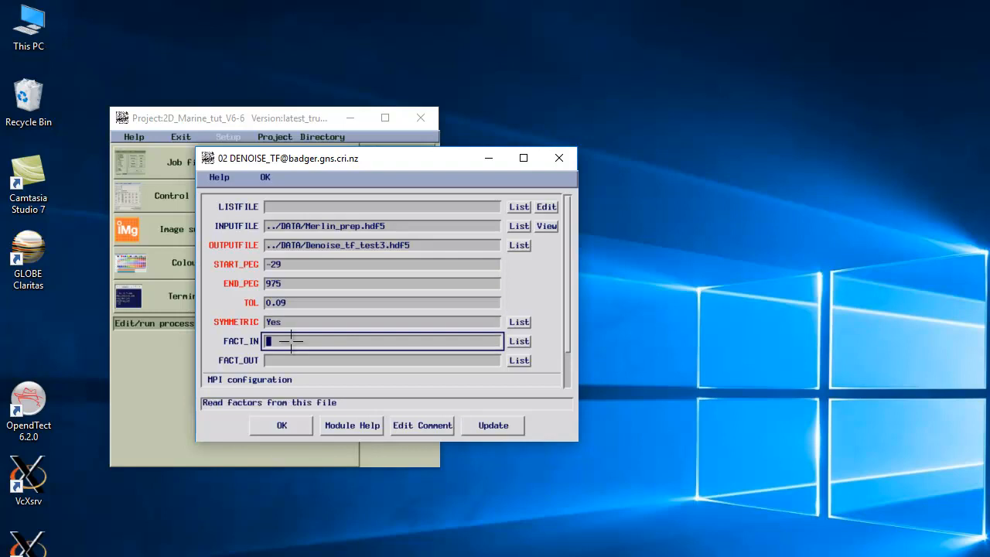
click(281, 359)
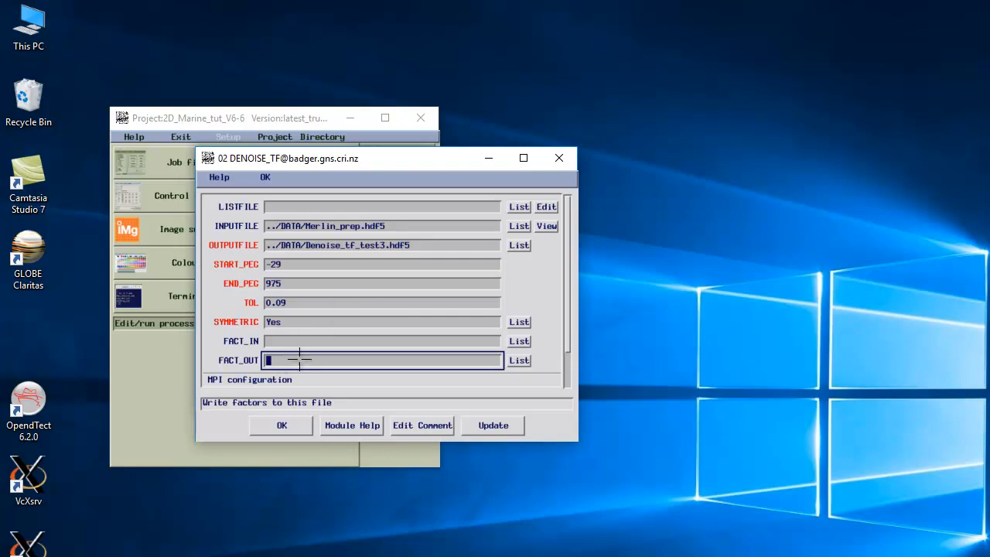
click(319, 303)
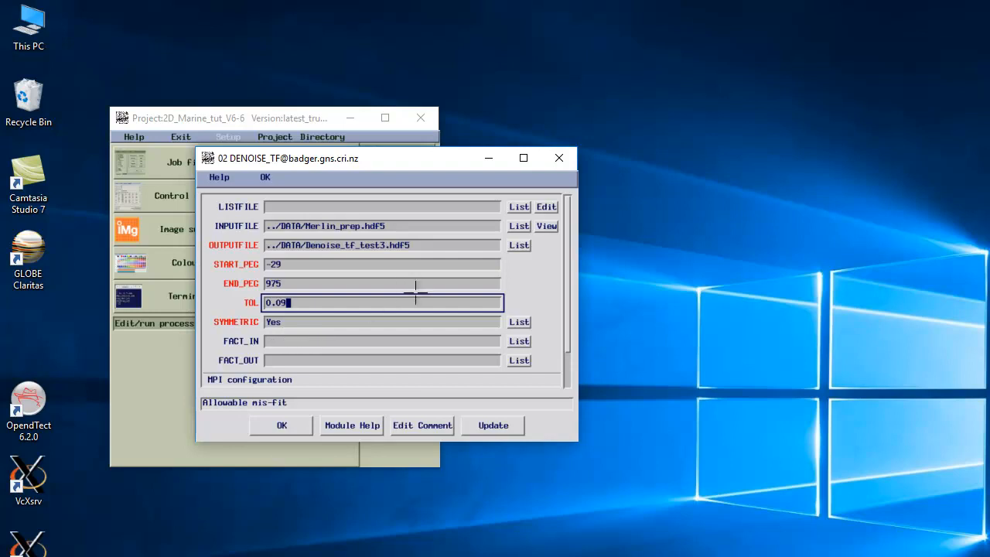
click(281, 360)
click(276, 345)
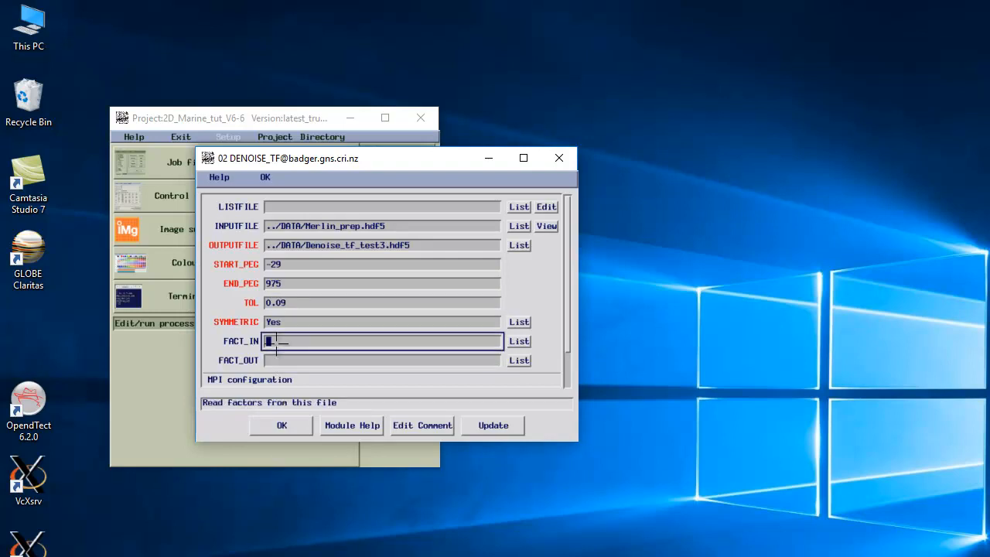
click(291, 355)
key(Tab)
key(Tab)
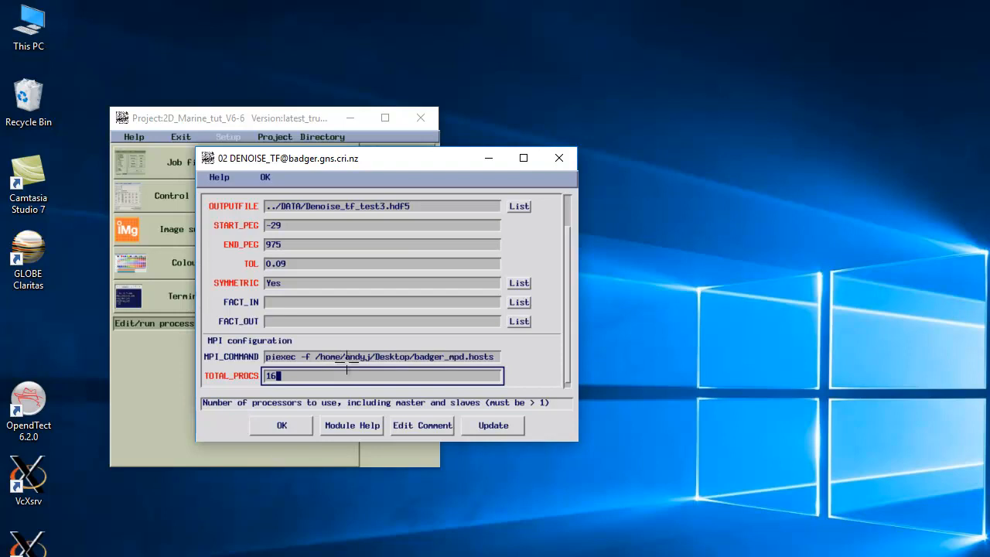
click(279, 425)
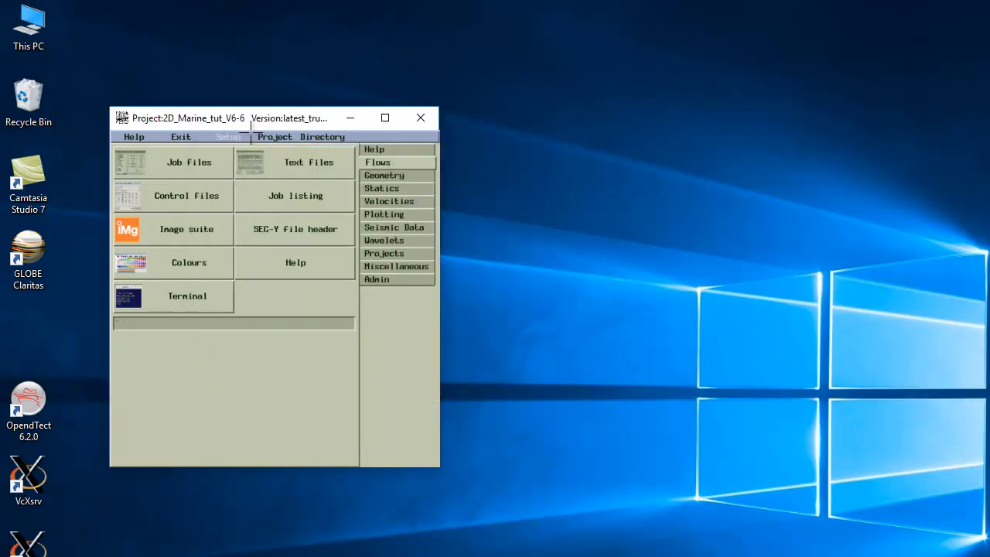
Step: Enter 'app fkpower' in the Denoise_tf_test3 job's Command field to append an FKPOWER module
drag(253, 119, 587, 140)
click(238, 296)
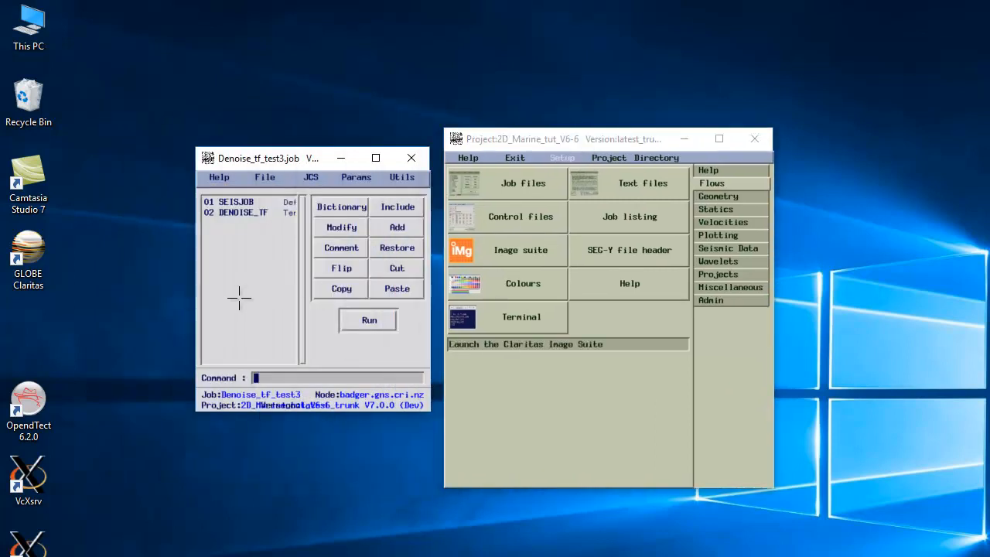
text(app fkpower)
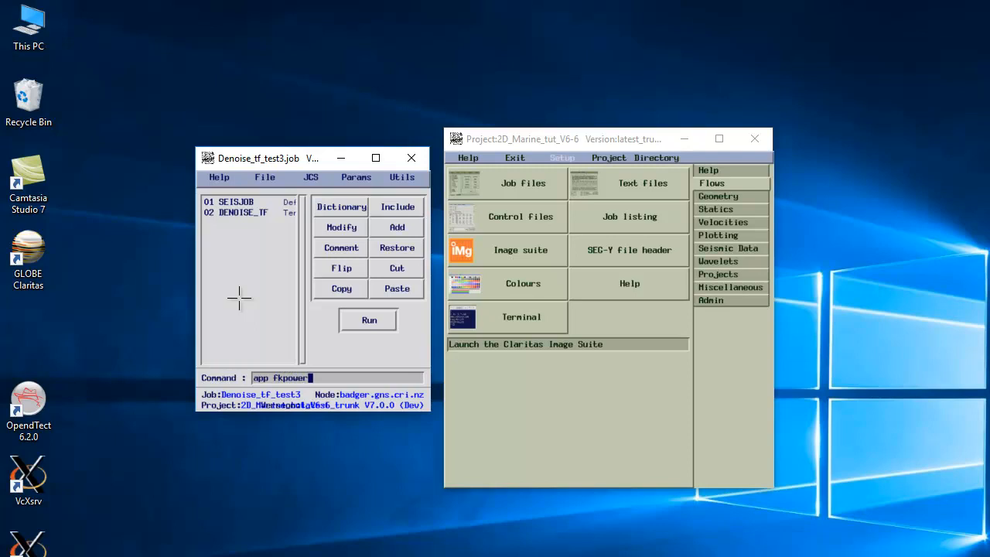
key(Return)
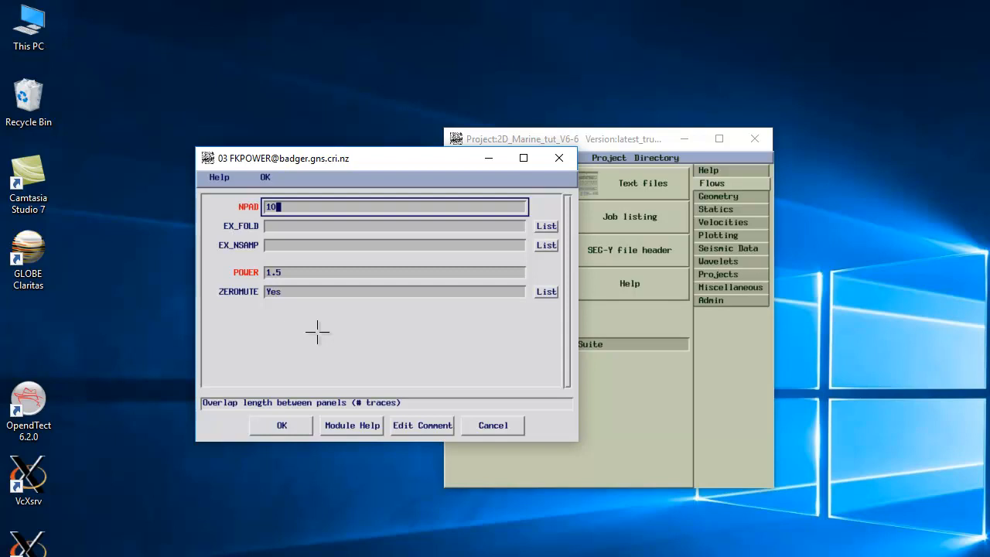
Step: Set FKPOWER's NPAD to 10 and move on to set POWER to 1.5
click(306, 275)
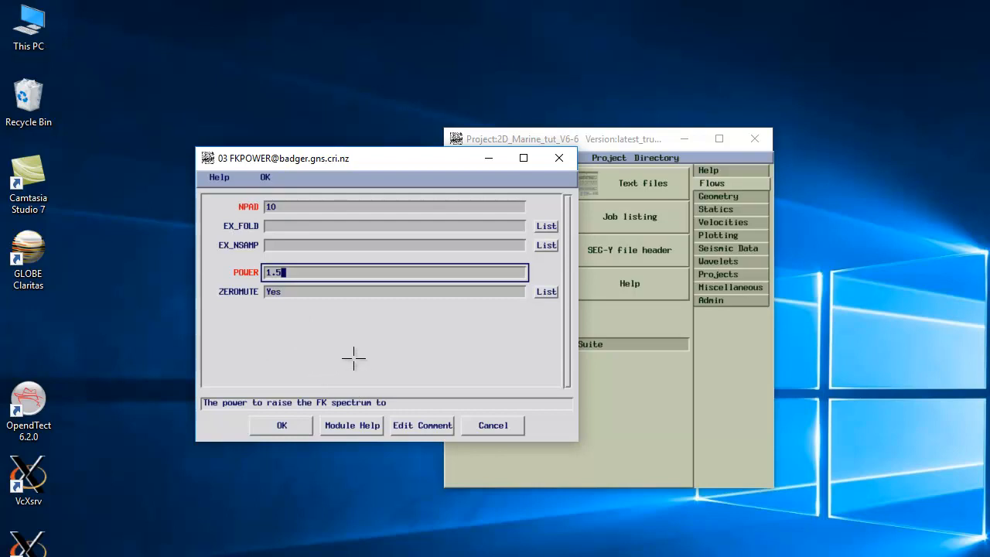
Step: Accept the FKPOWER parameters, adding it as module 03 after SEISJOB and DENOISE_TF
click(272, 422)
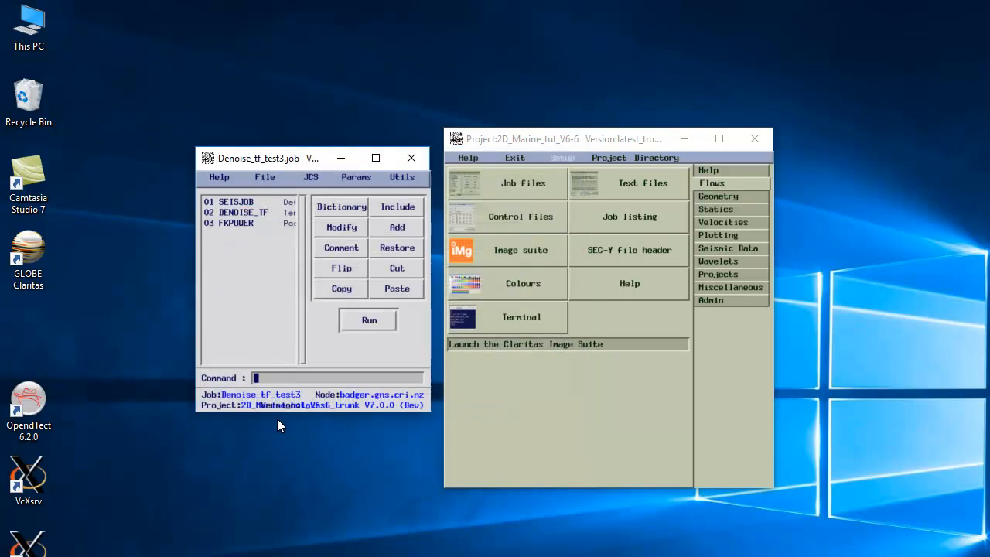